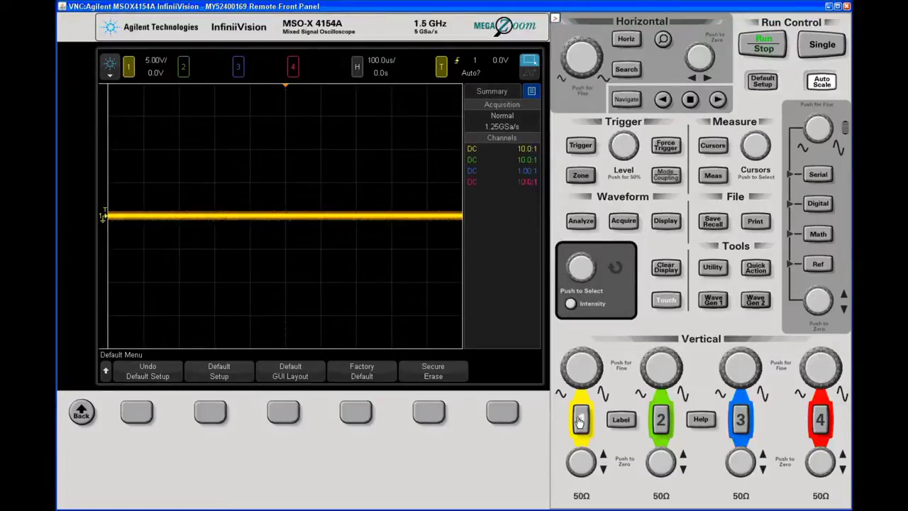
Open the Label menu, where channel 1's current label reads '1'
left_click(624, 421)
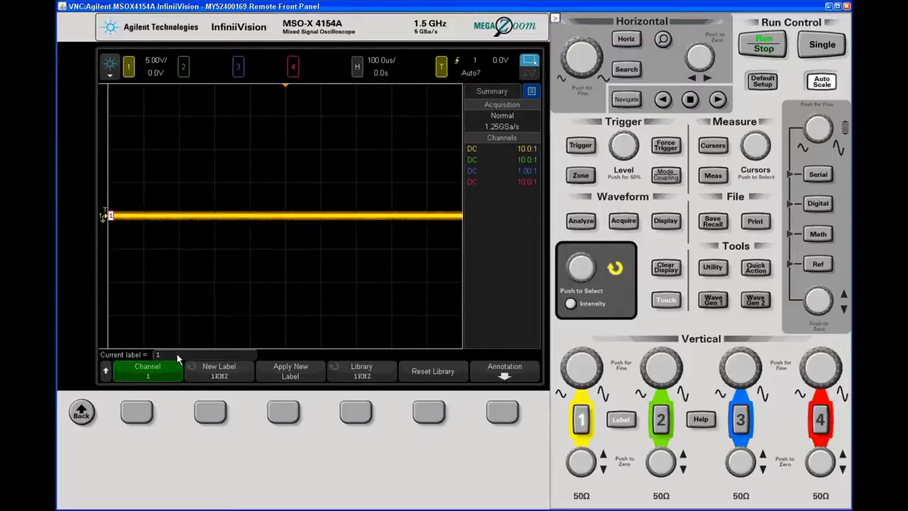
Replace the preset label text with VCO as the new label for channel 1
left_click(138, 412)
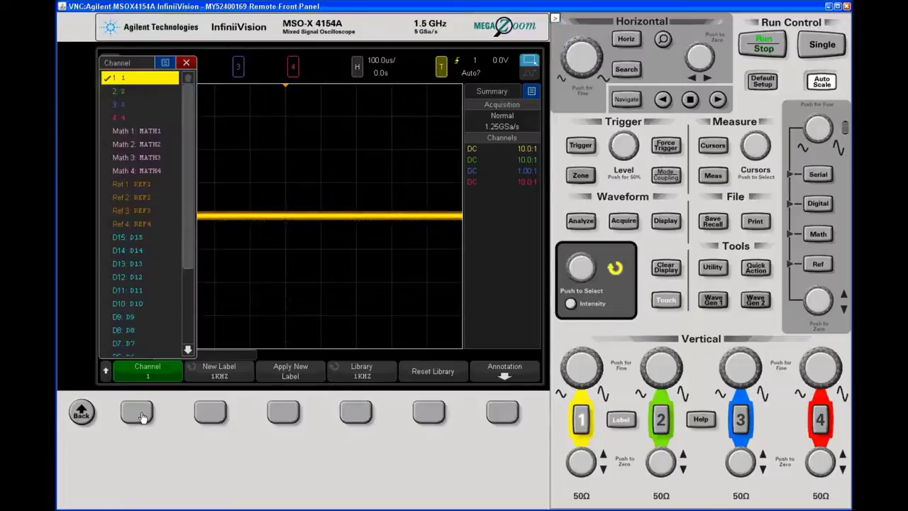
left_click(212, 412)
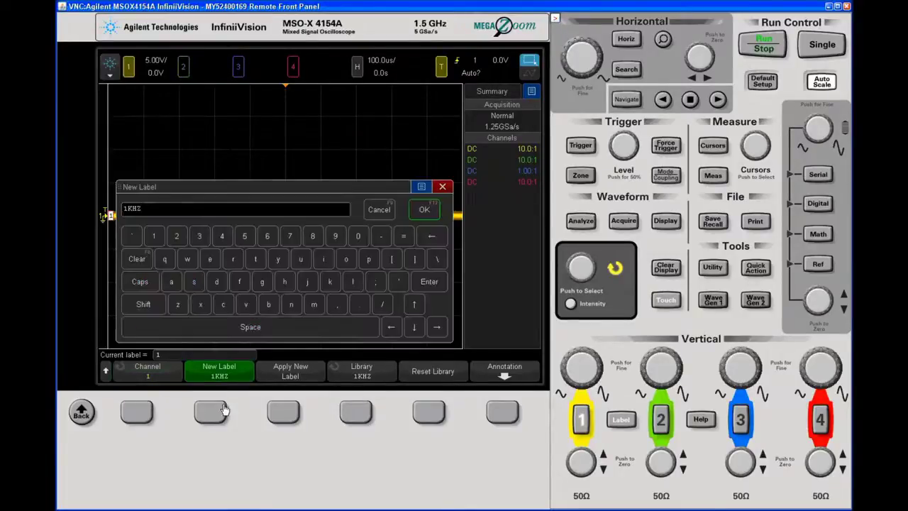
key("BackSpace")
key("BackSpace")
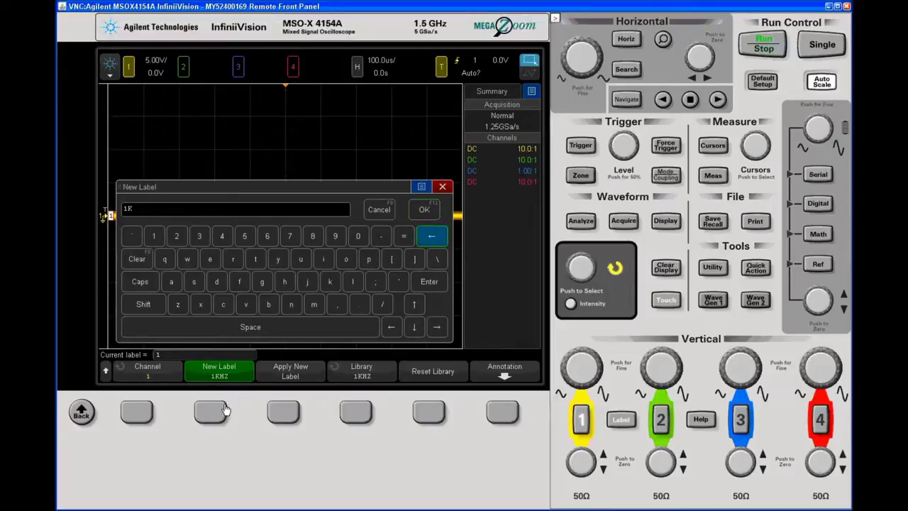
type("VCC")
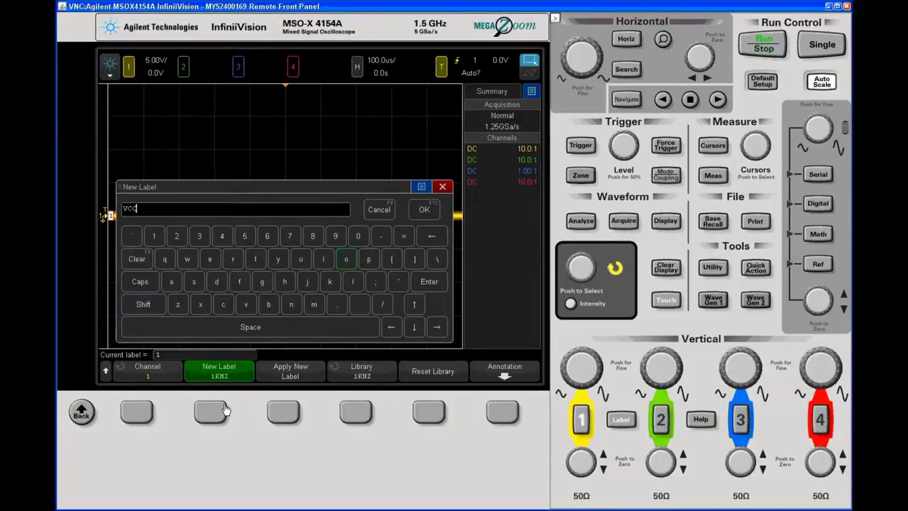
key("Return")
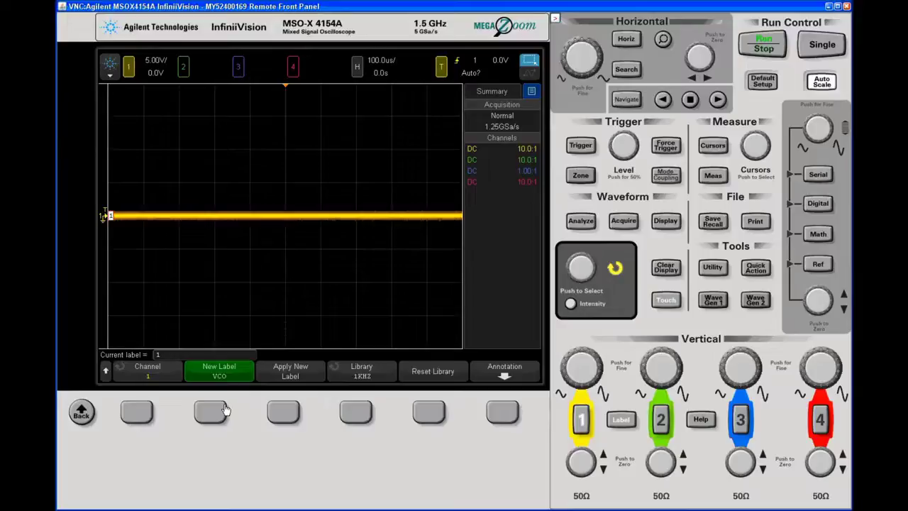
left_click(140, 423)
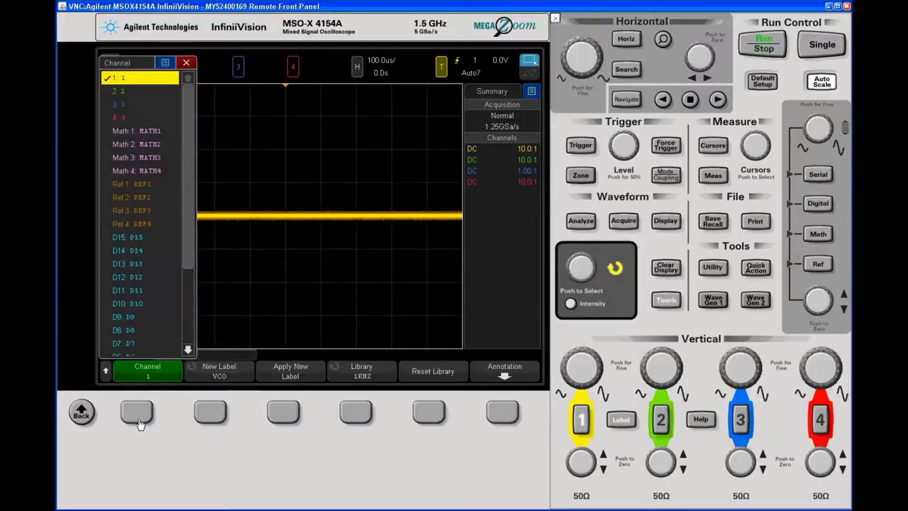
Label channel 2 as CONTROL
left_click(122, 93)
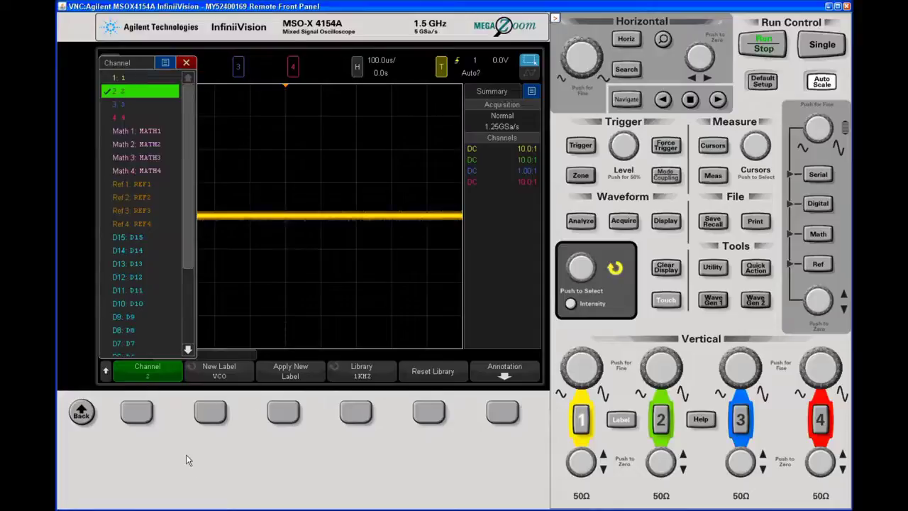
left_click(212, 417)
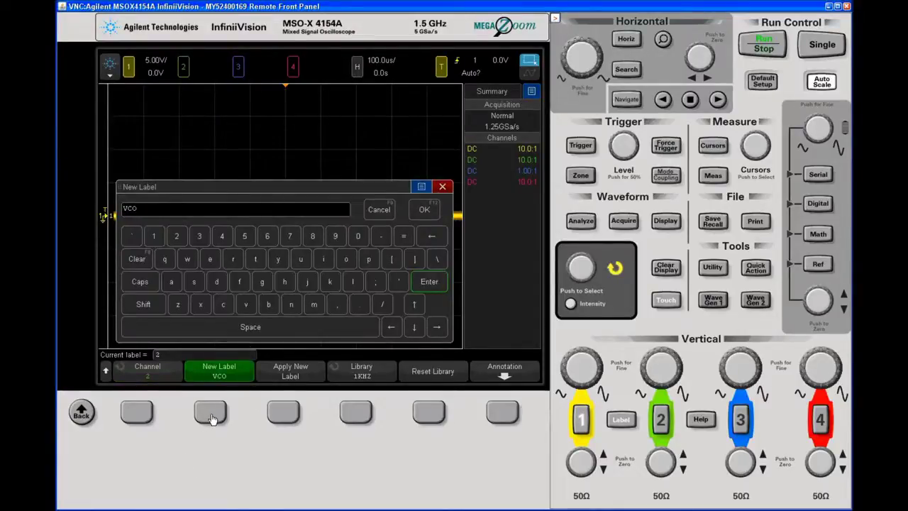
key("BackSpace")
key("shift")
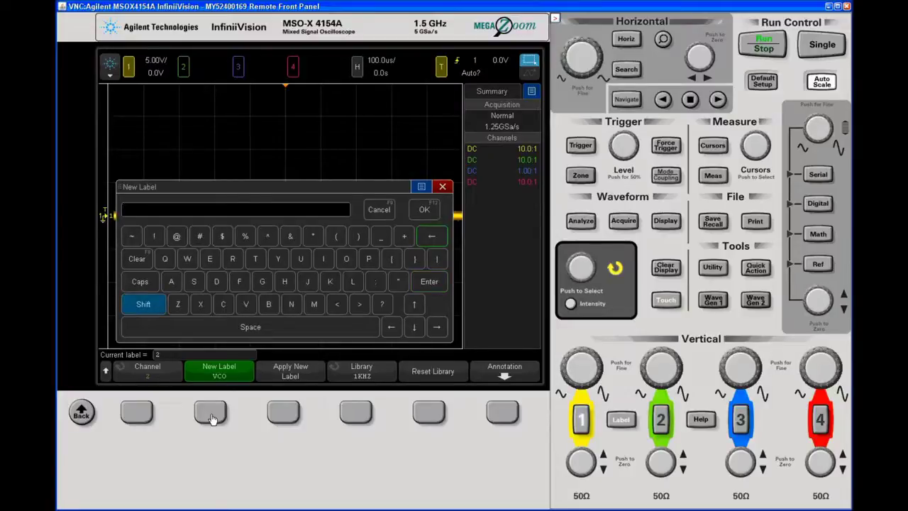
type("CONTROL")
key("shift")
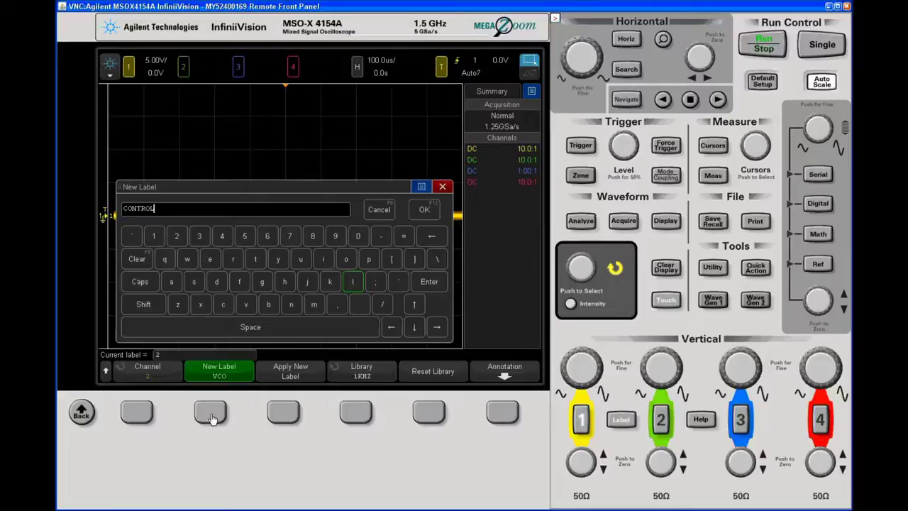
left_click(144, 414)
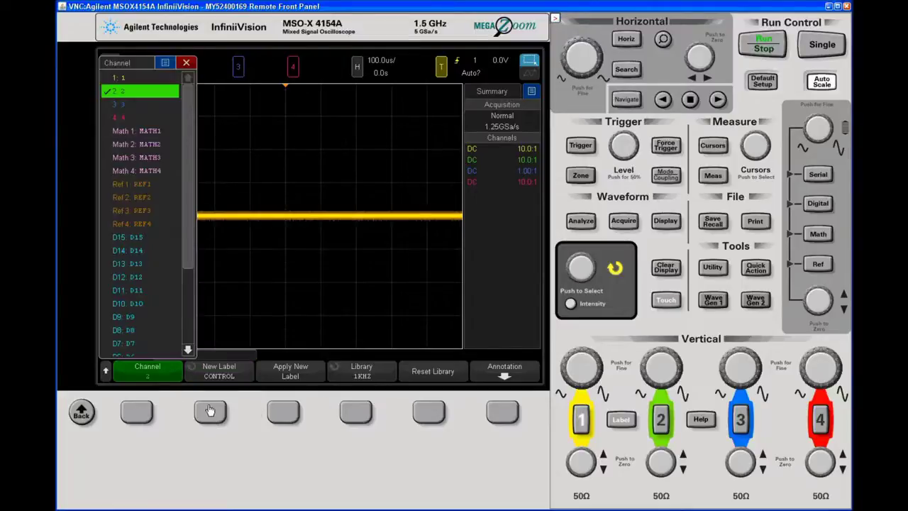
left_click(284, 412)
Label Math 1 as FREQ_TREND
left_click(144, 415)
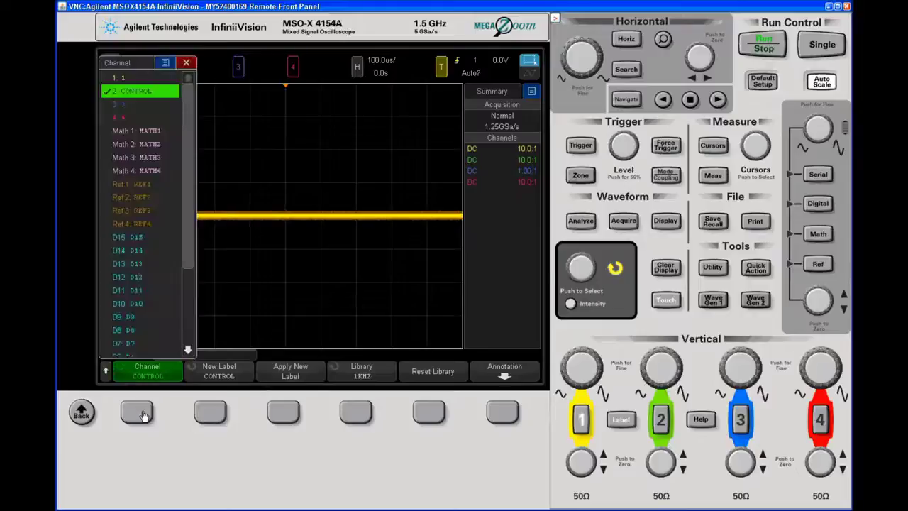
left_click(147, 129)
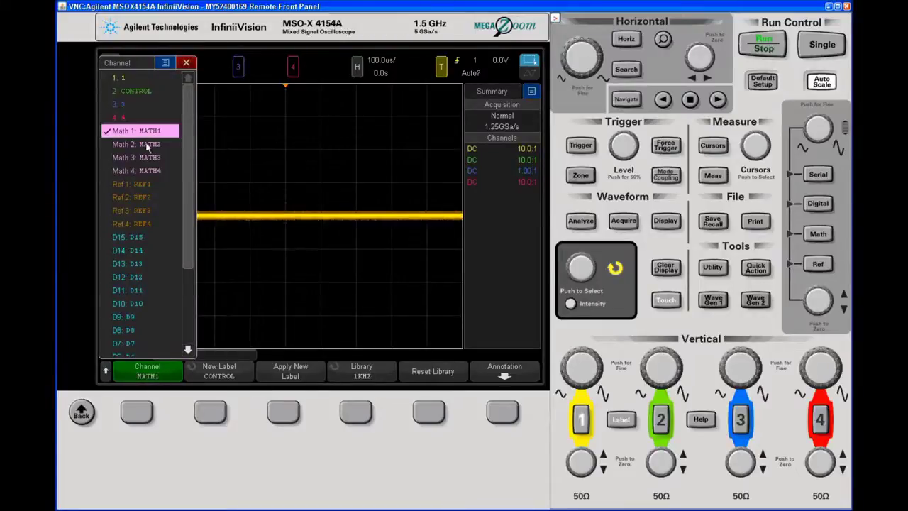
left_click(210, 412)
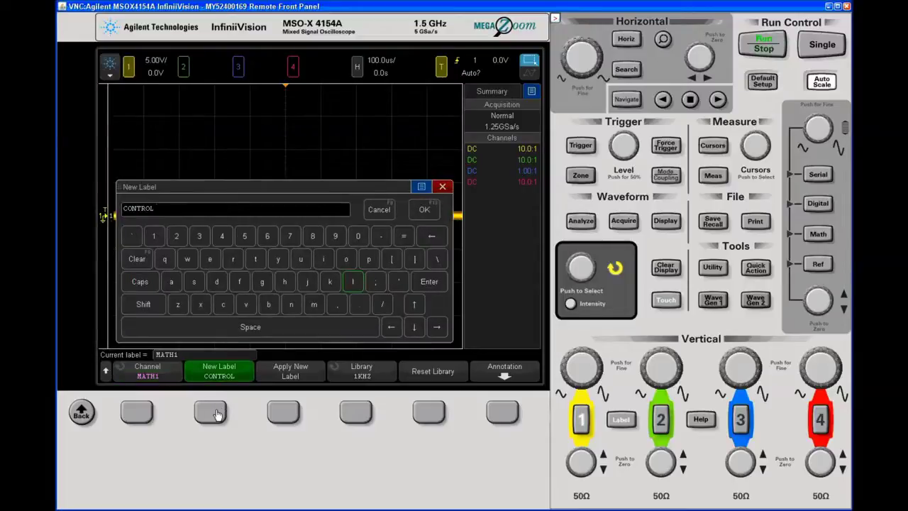
key("BackSpace")
key("BackSpace")
key("BackSpace")
key("BackSpace")
key("BackSpace")
key("BackSpace")
key("BackSpace")
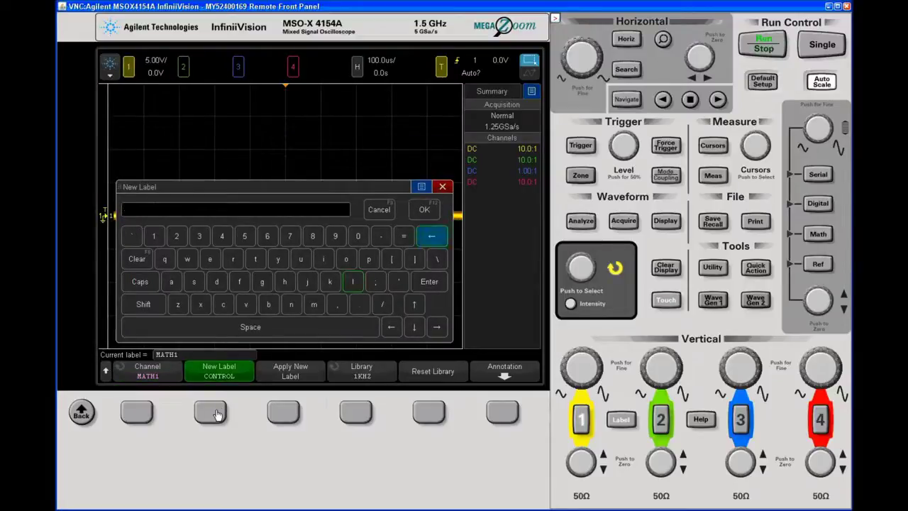
type("FRE")
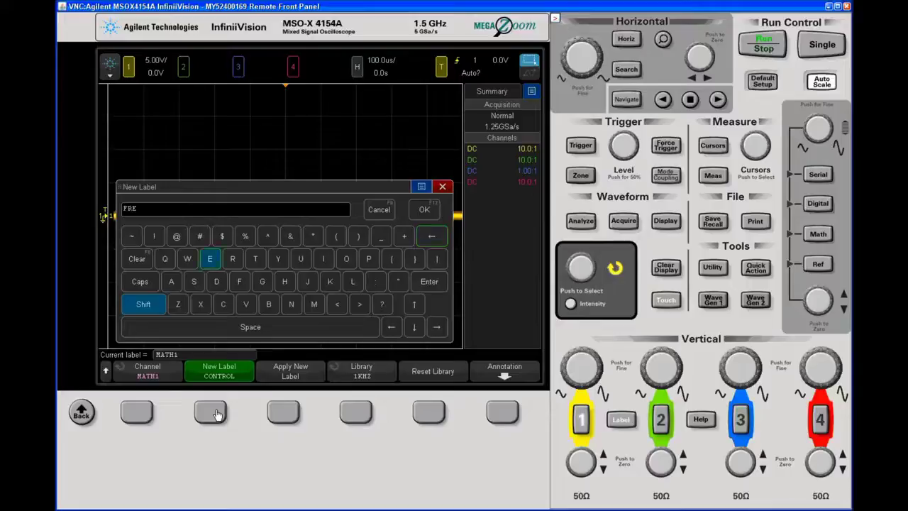
type("Q_TREND")
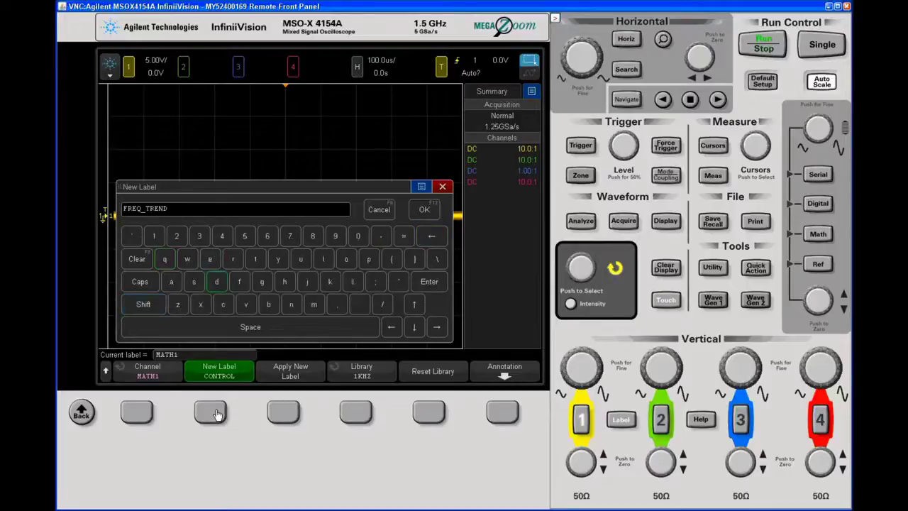
left_click(283, 412)
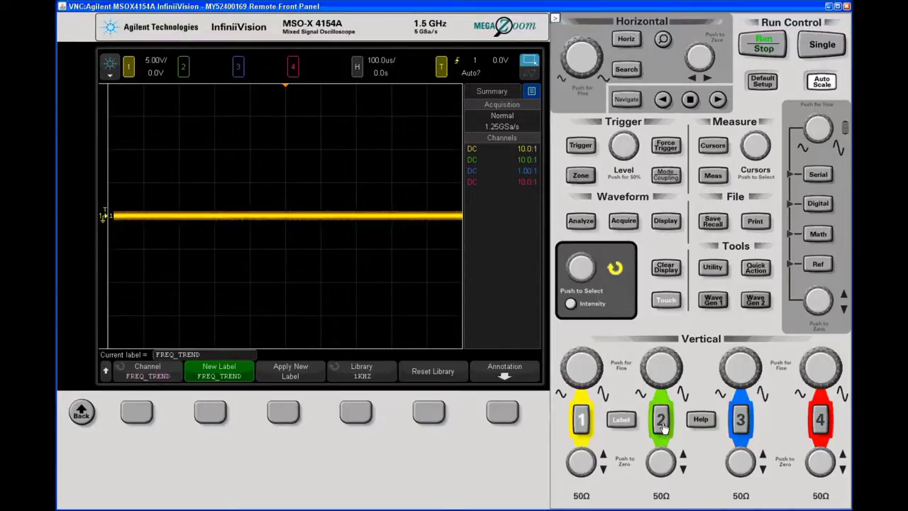
left_click(661, 422)
Autoscale repeatedly until the VCO sine and CONTROL ramp both display at 5.000us/
left_click(822, 83)
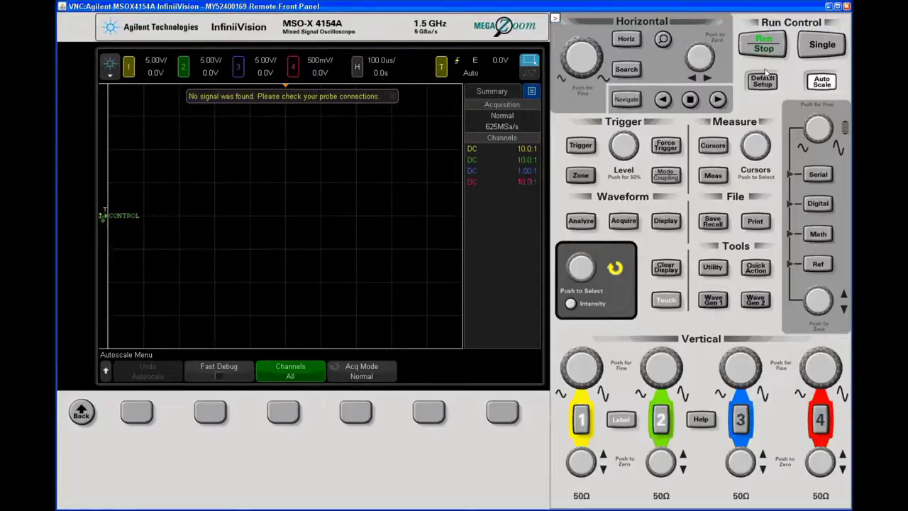
left_click(821, 83)
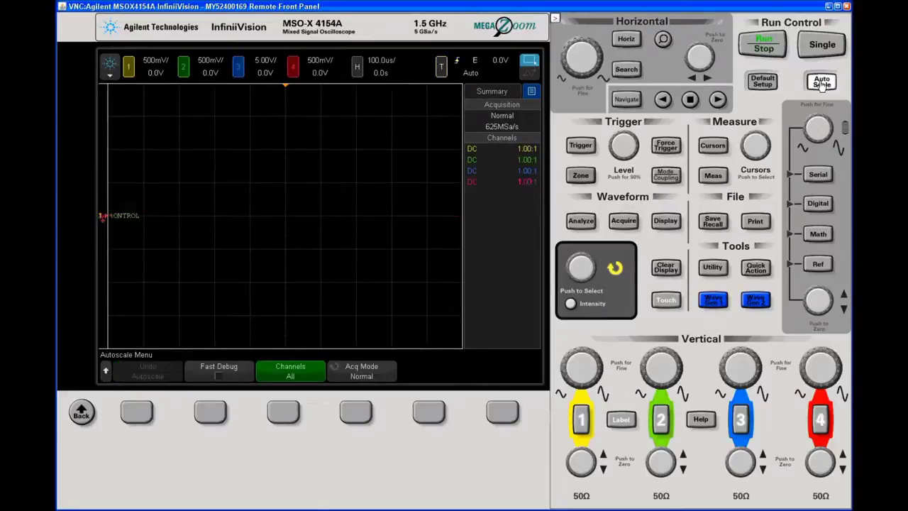
left_click(820, 83)
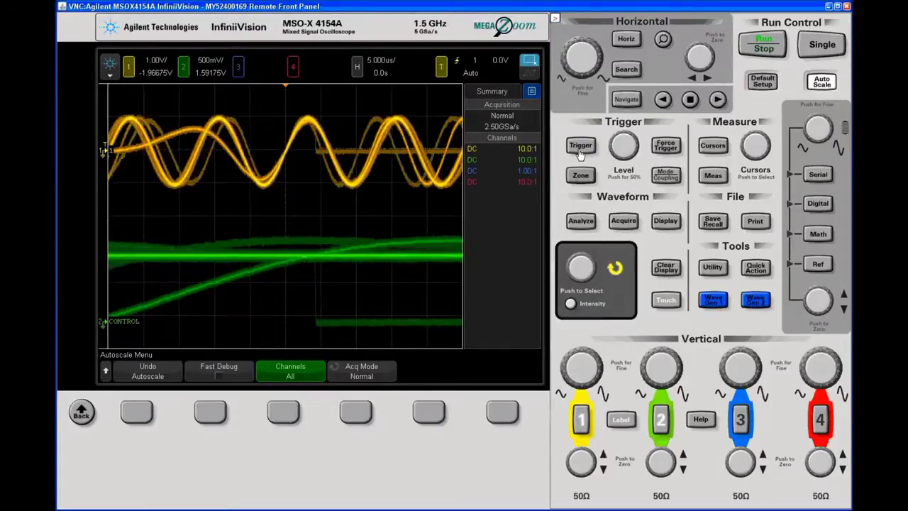
Trigger on channel 2 (CONTROL) with the trigger mode set to Normal
left_click(581, 149)
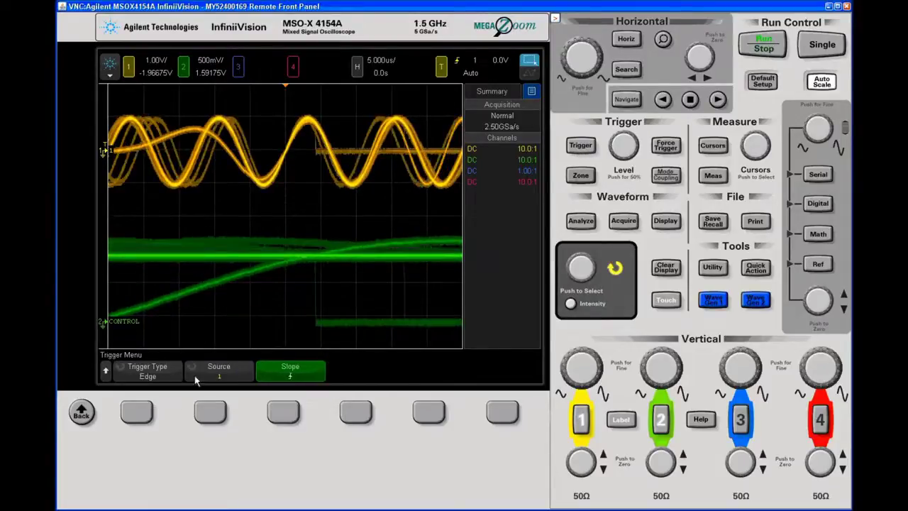
left_click(211, 412)
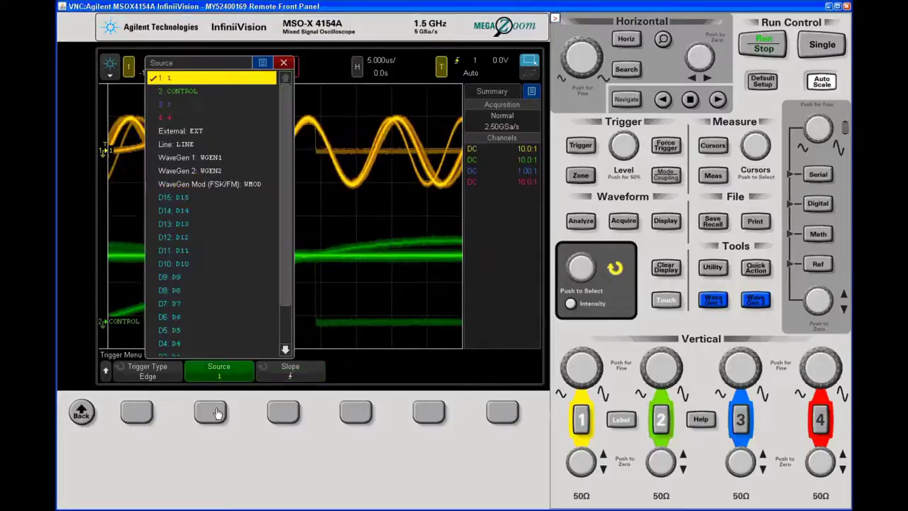
left_click(197, 93)
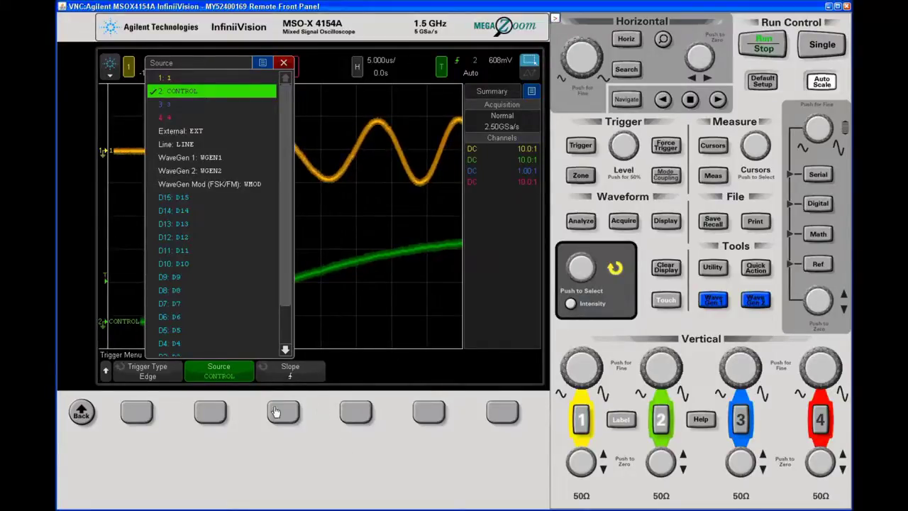
left_click(676, 177)
left_click(139, 416)
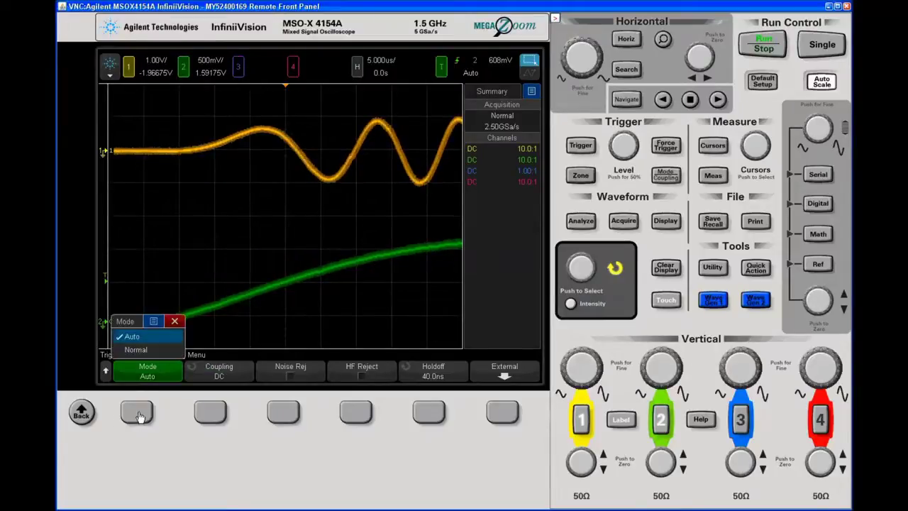
left_click(139, 416)
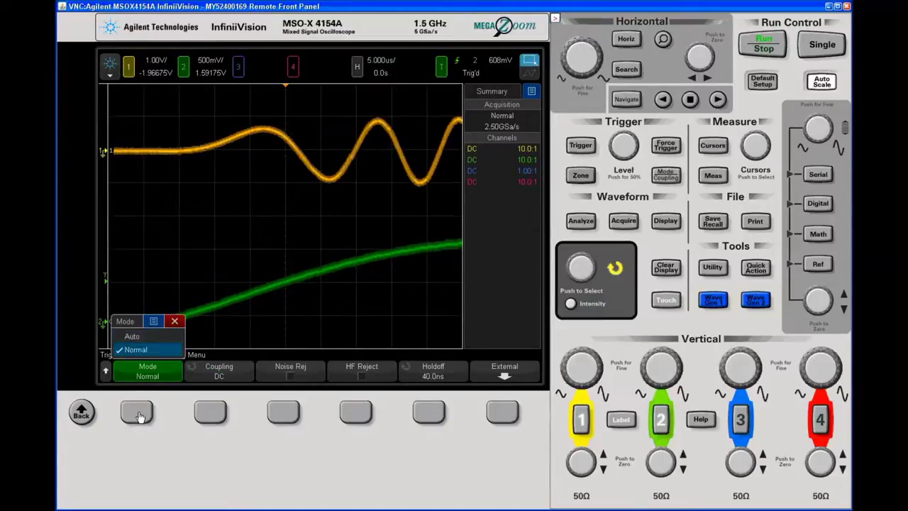
Frame the VCO burst at 84.00us/ with the turn-on near the left edge
left_click(560, 82)
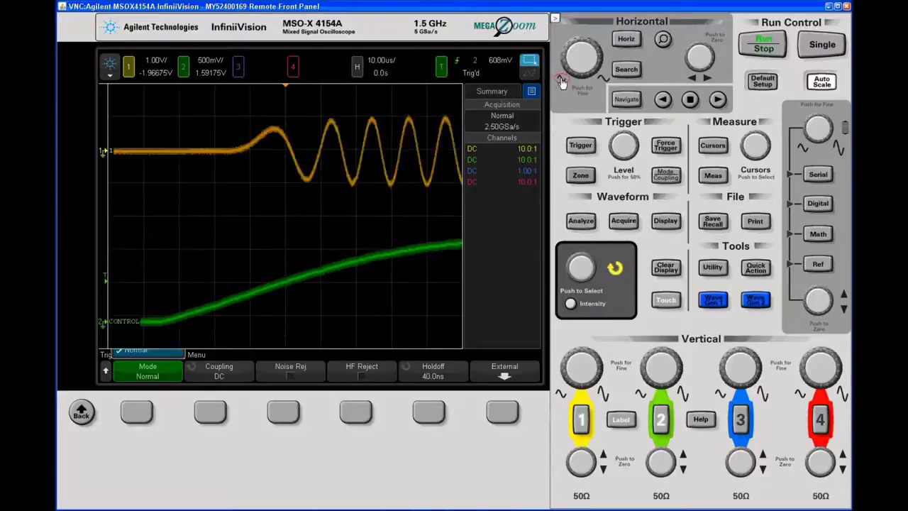
left_click(560, 82)
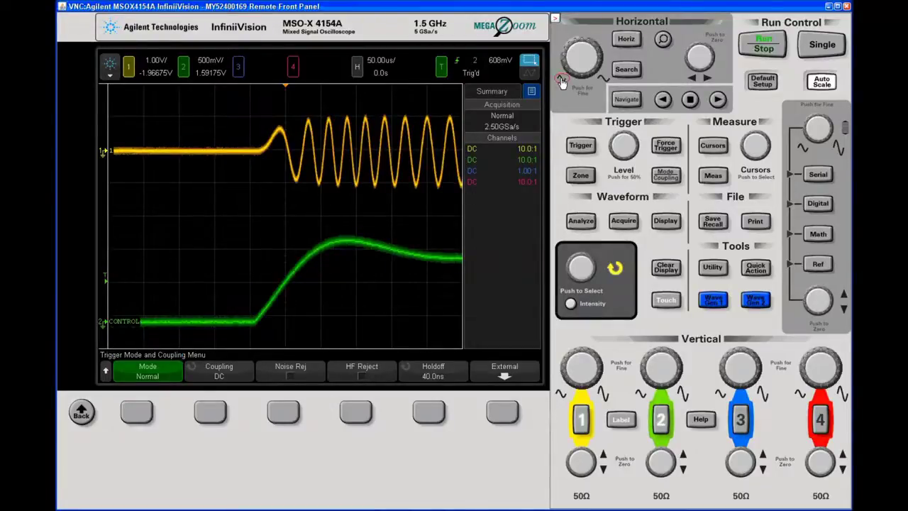
left_click(560, 82)
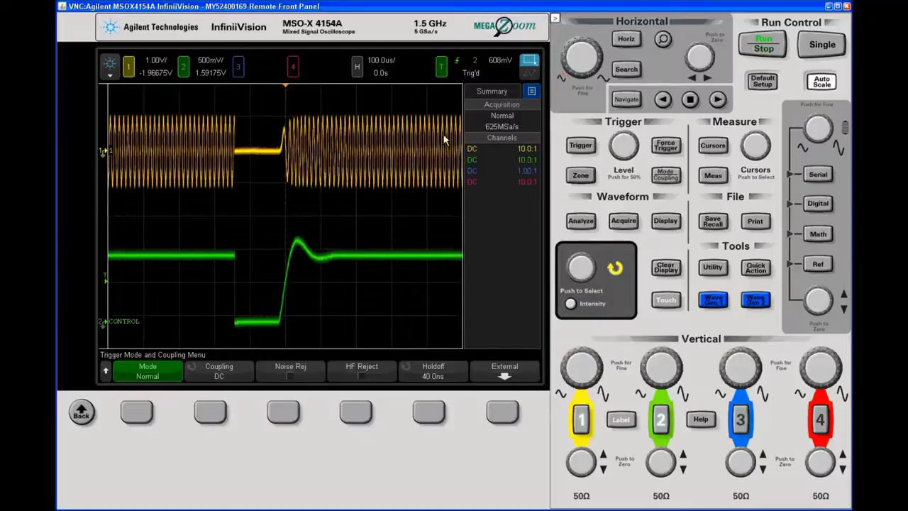
left_click(529, 74)
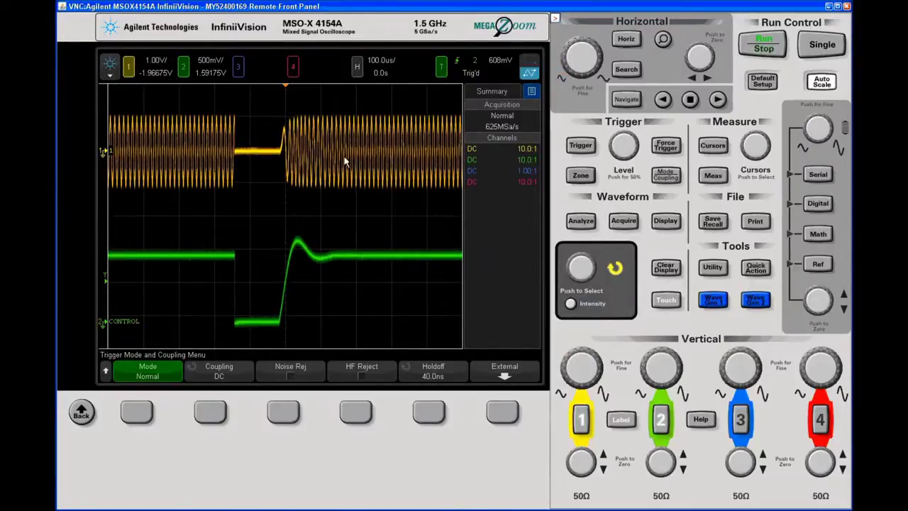
left_click_drag(345, 162, 271, 158)
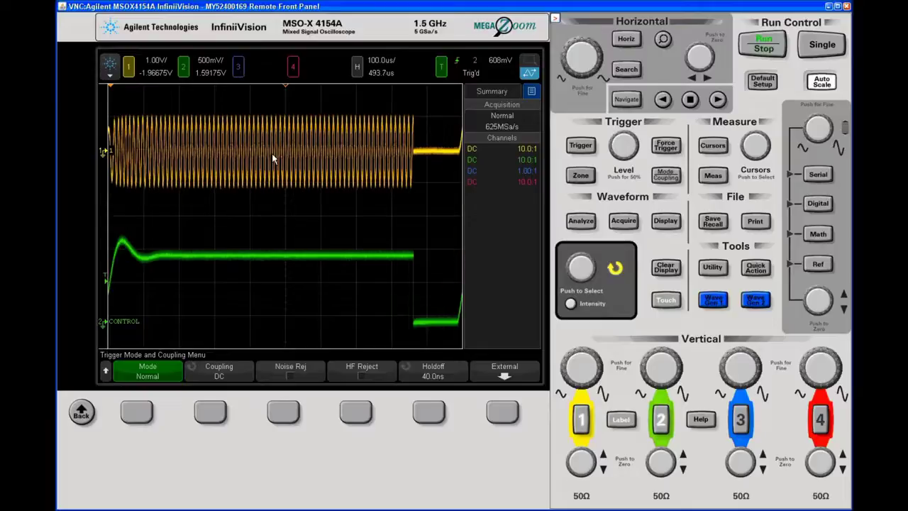
left_click(583, 69)
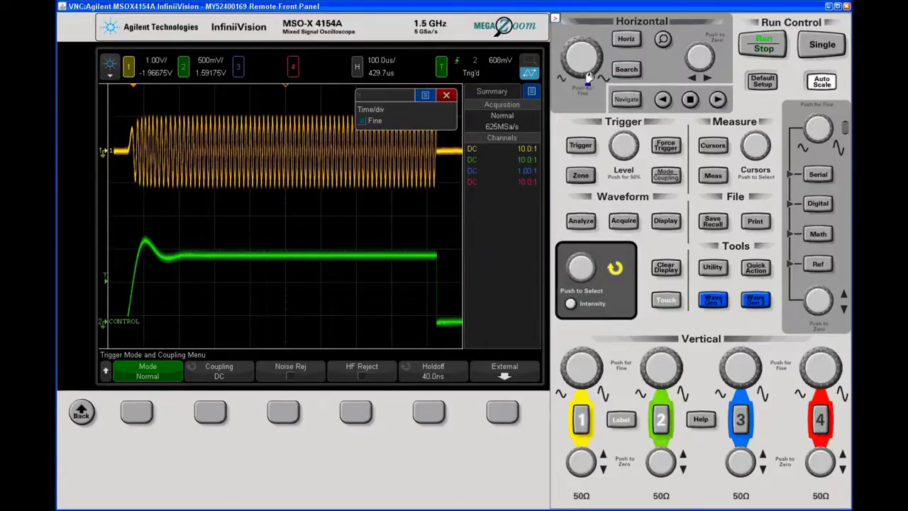
left_click_drag(589, 78, 594, 46)
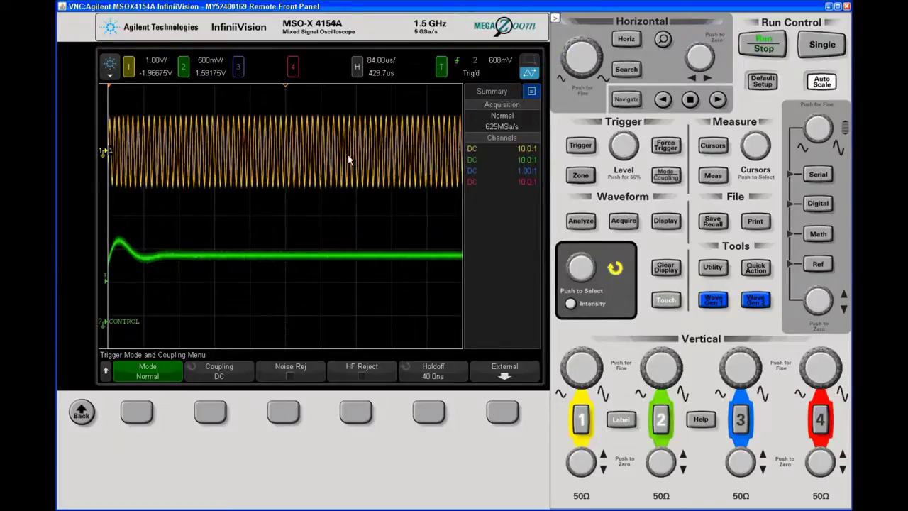
left_click_drag(347, 160, 368, 160)
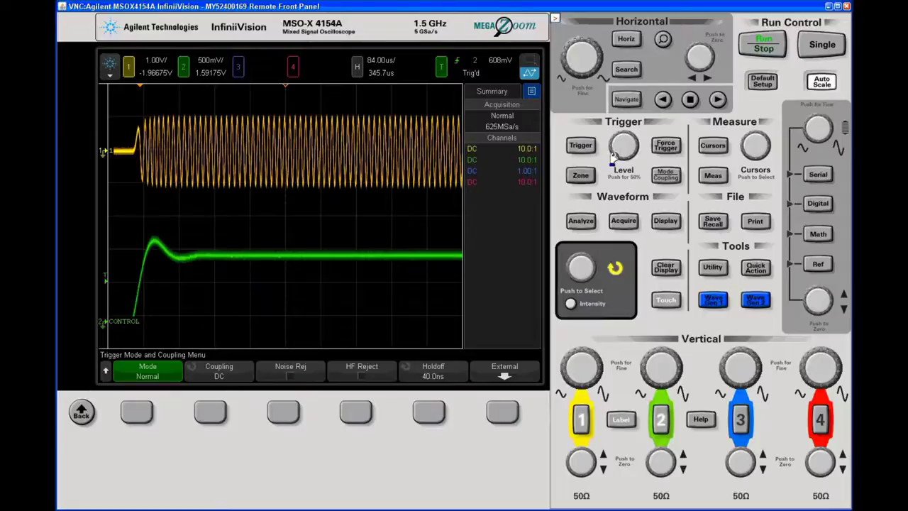
Lower the CONTROL trigger level from 608mV to 131mV
scroll(621, 152, "down", 5)
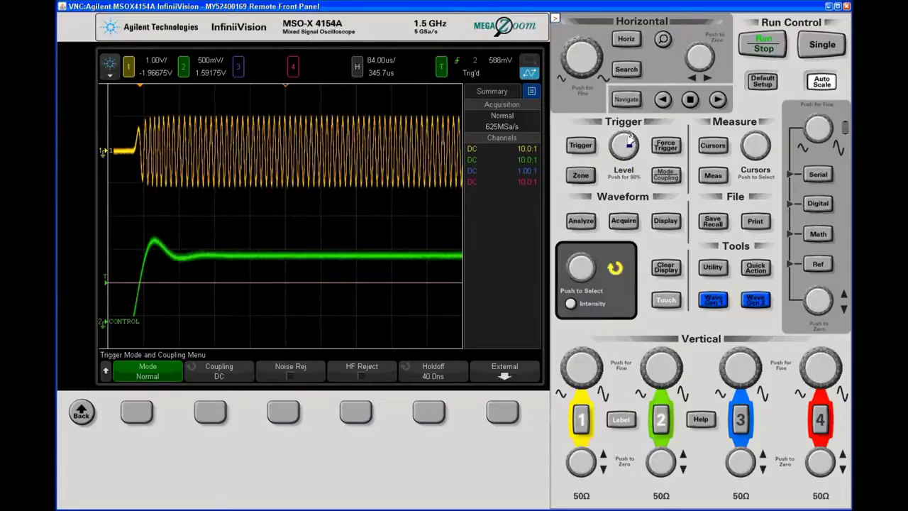
mouse_move(615, 134)
left_mouse_down()
mouse_move(604, 155)
mouse_move(615, 171)
mouse_move(633, 150)
mouse_move(625, 136)
mouse_move(607, 158)
mouse_move(637, 143)
mouse_move(641, 153)
mouse_move(613, 149)
mouse_move(619, 167)
mouse_move(610, 145)
mouse_move(631, 131)
mouse_move(637, 161)
mouse_move(612, 147)
mouse_move(628, 150)
mouse_move(617, 163)
mouse_move(638, 153)
mouse_move(611, 149)
mouse_move(617, 170)
mouse_move(638, 146)
mouse_move(613, 160)
mouse_move(634, 152)
mouse_move(624, 136)
mouse_move(610, 145)
left_mouse_up()
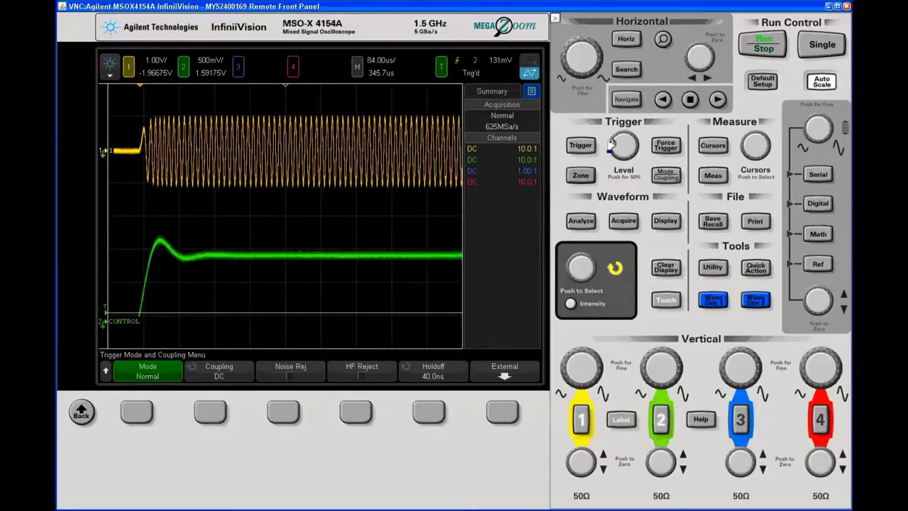
Apply the label VCO to channel 1, then capture a single-shot acquisition
left_click(621, 419)
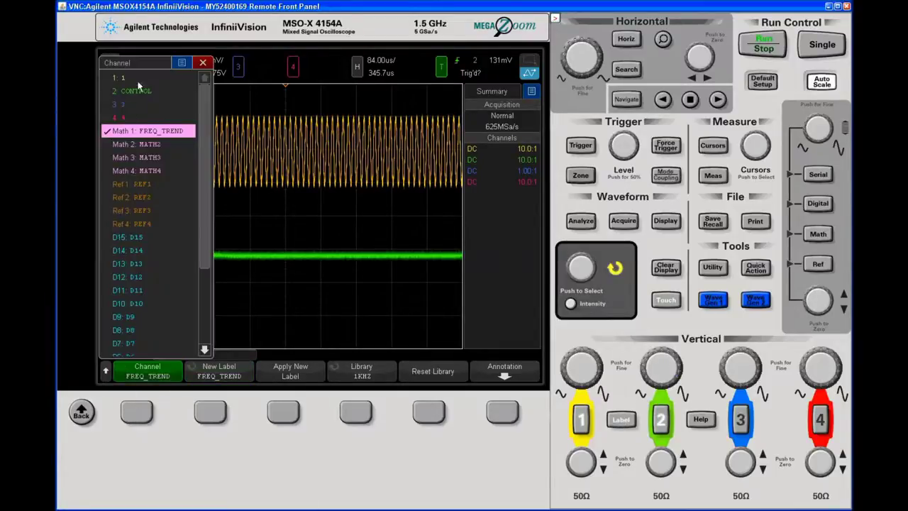
left_click(139, 79)
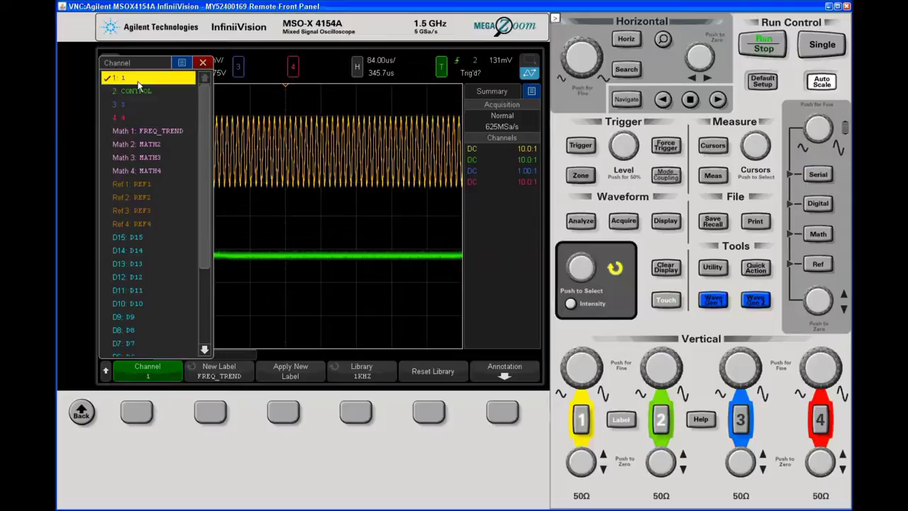
left_click(220, 374)
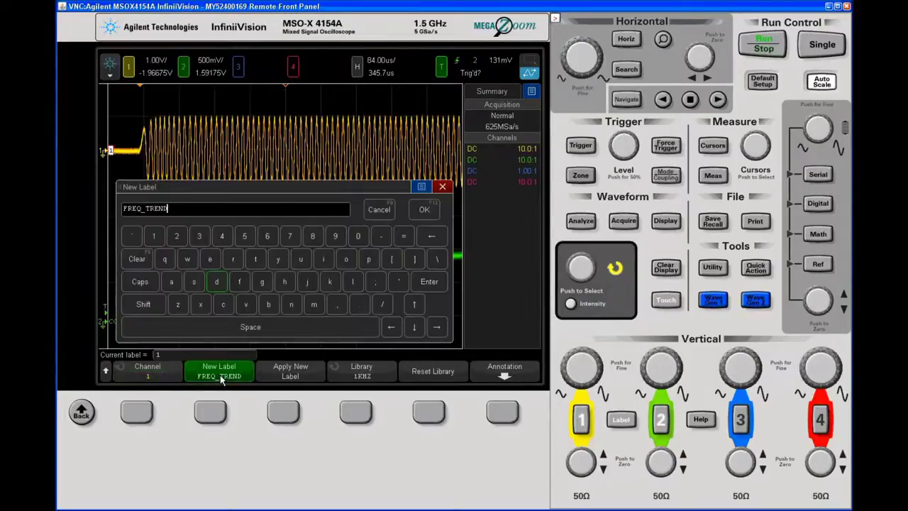
key("BackSpace")
key("BackSpace")
key("BackSpace")
key("BackSpace")
key("BackSpace")
key("BackSpace")
key("BackSpace")
key("BackSpace")
key("BackSpace")
key("BackSpace")
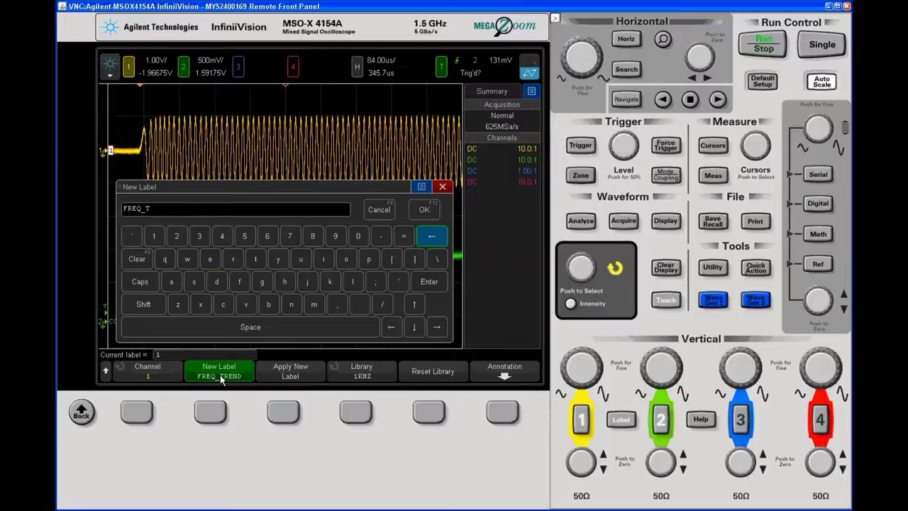
key("shift")
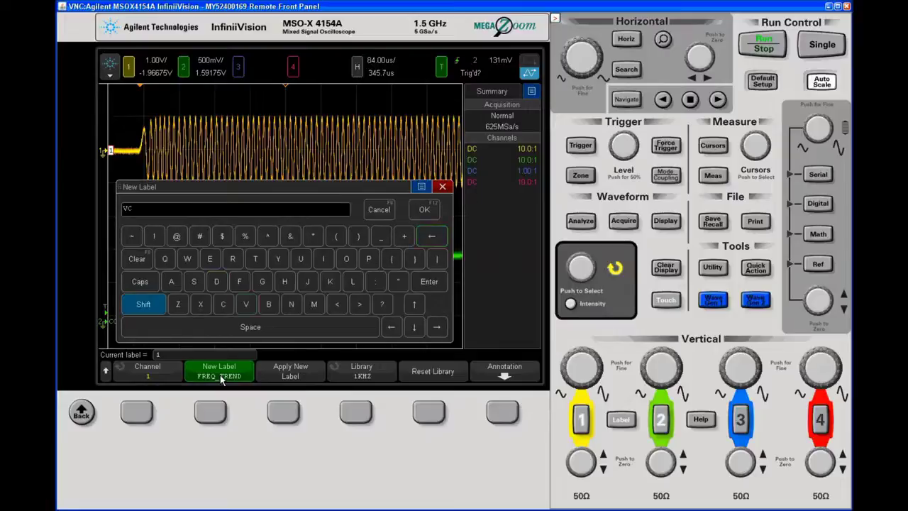
type("VCO")
key("Return")
left_click(284, 413)
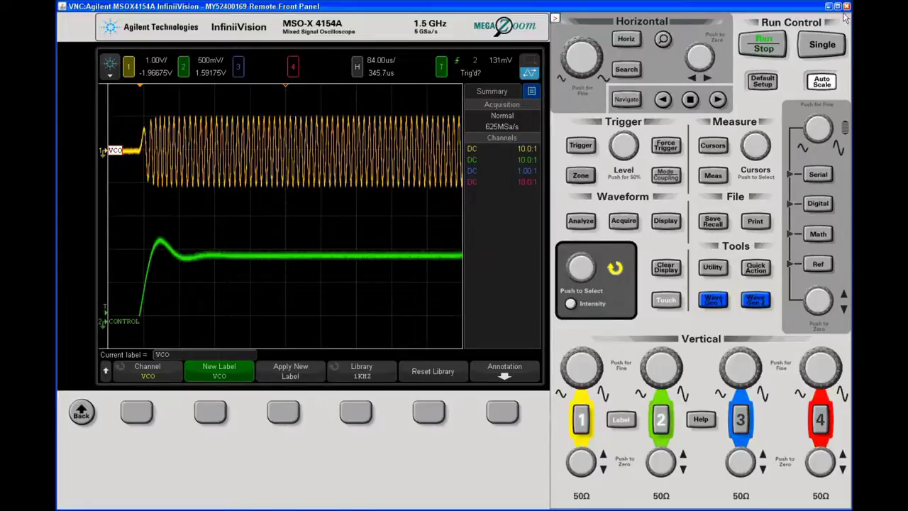
left_click(822, 44)
left_click(822, 44)
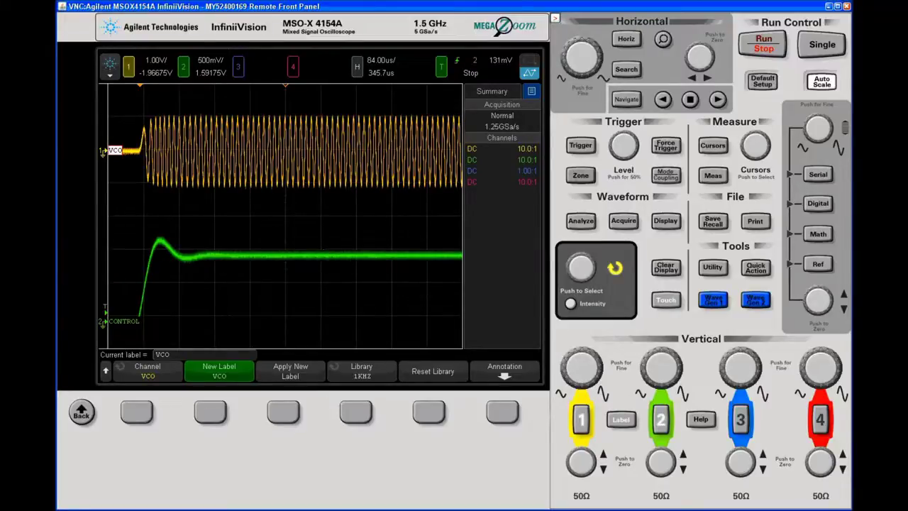
Make Math 1 a Measurement Trend of channel 1 frequency and display it
left_click(818, 235)
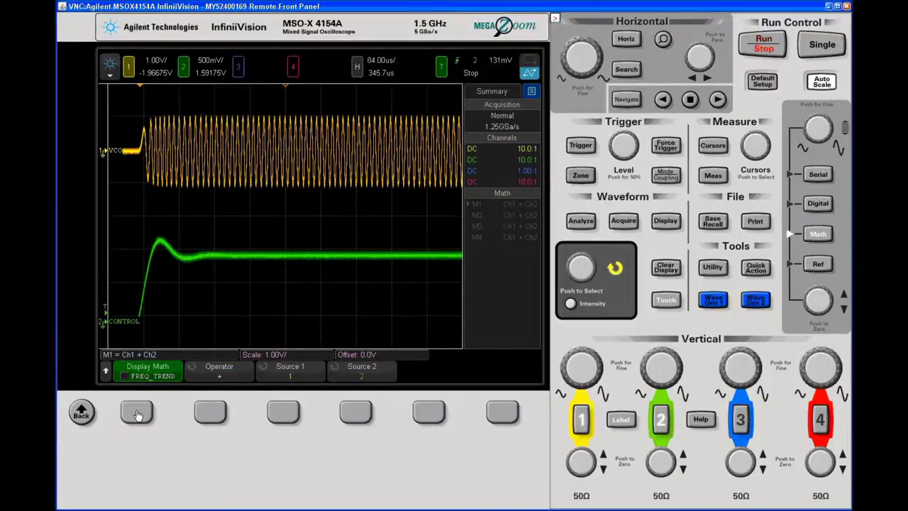
left_click(211, 412)
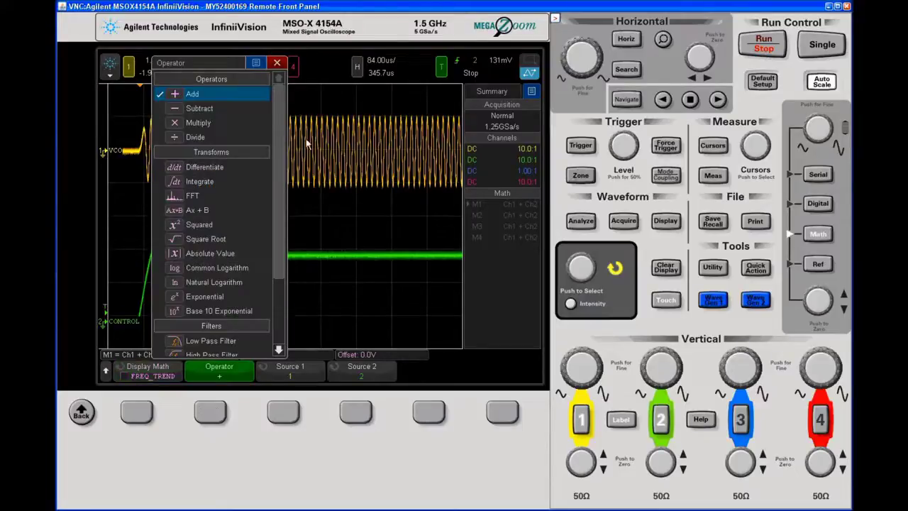
scroll(287, 293, "down", 1)
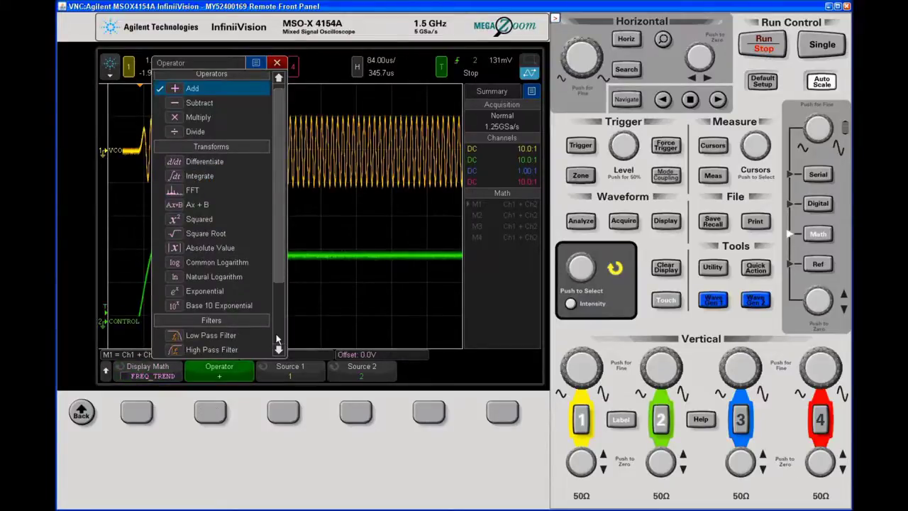
scroll(276, 293, "down", 3)
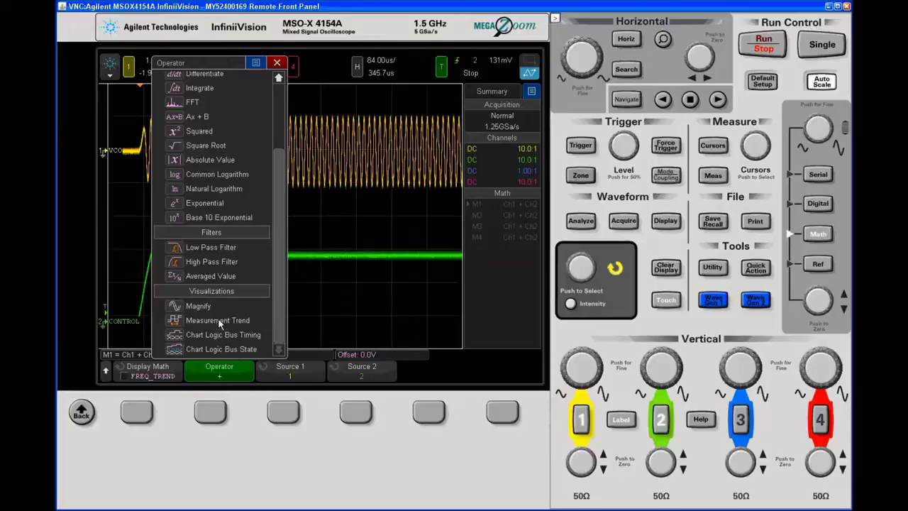
left_click(220, 322)
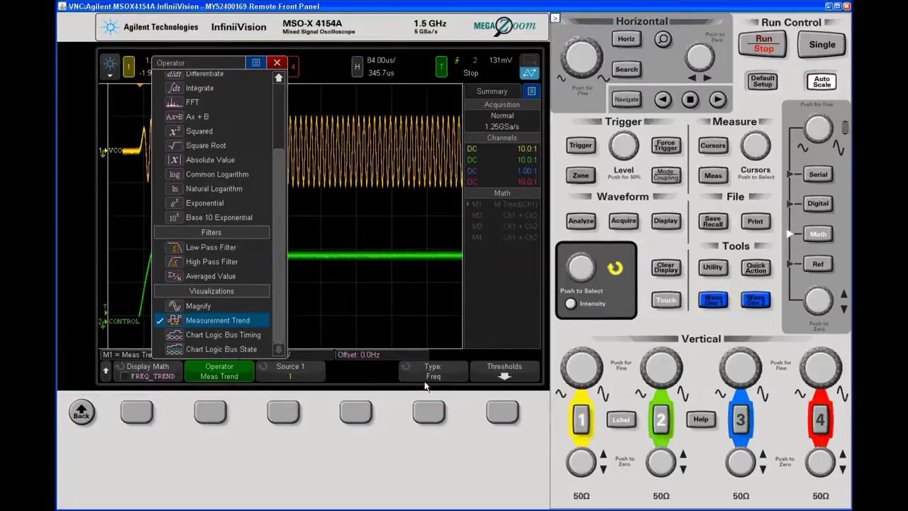
left_click(137, 410)
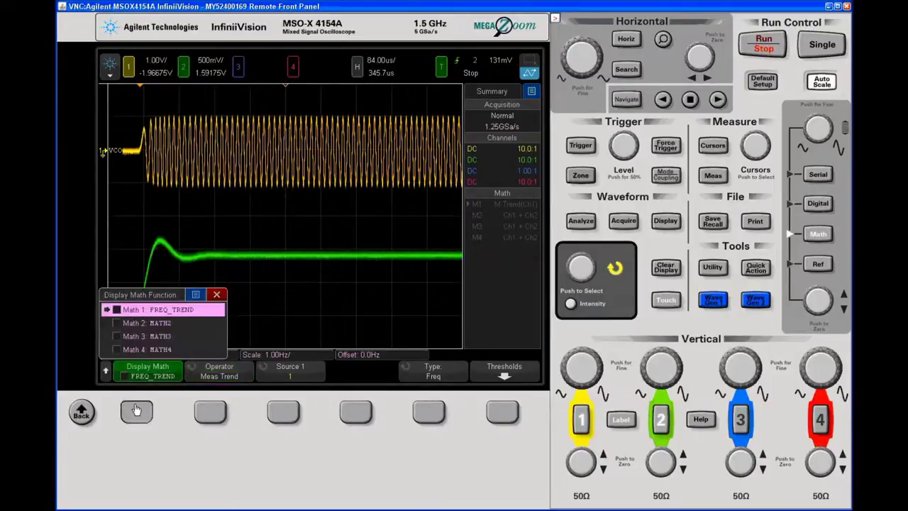
left_click(136, 409)
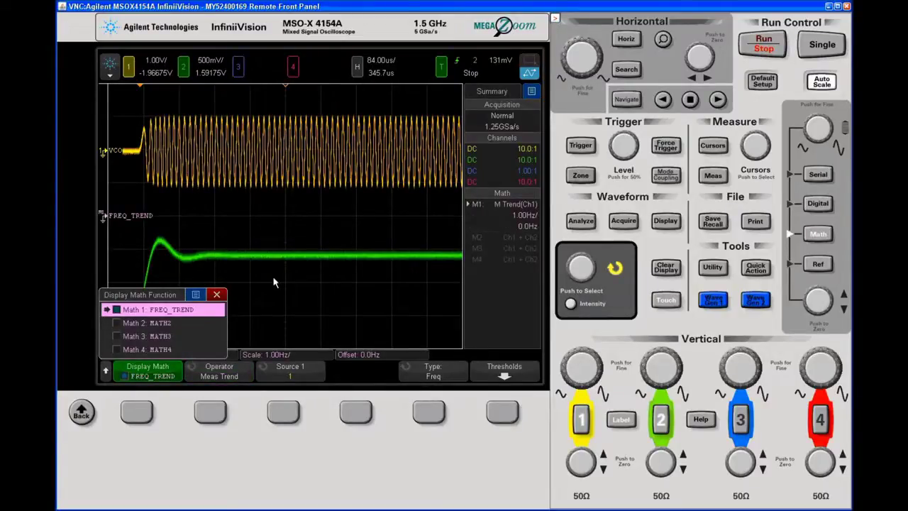
Close the math display list and show the Cursors menu in Manual mode on VCO
left_click(218, 297)
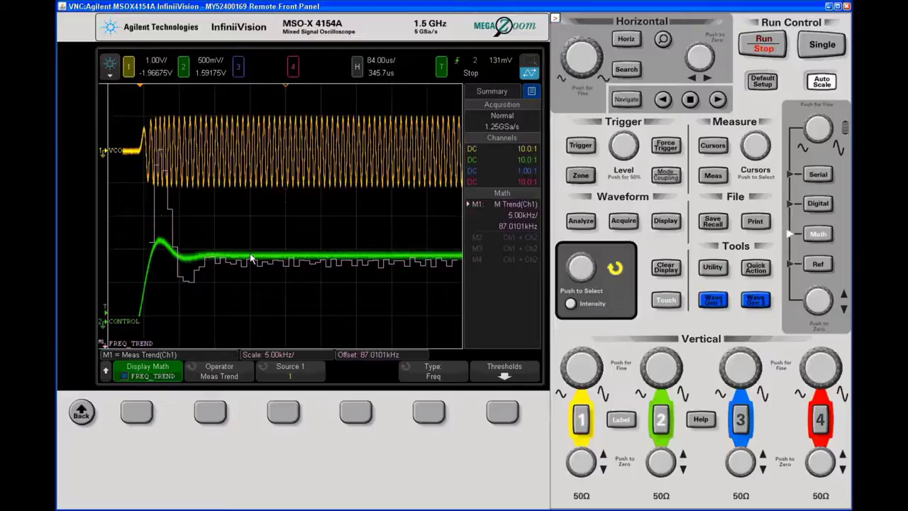
left_click(713, 147)
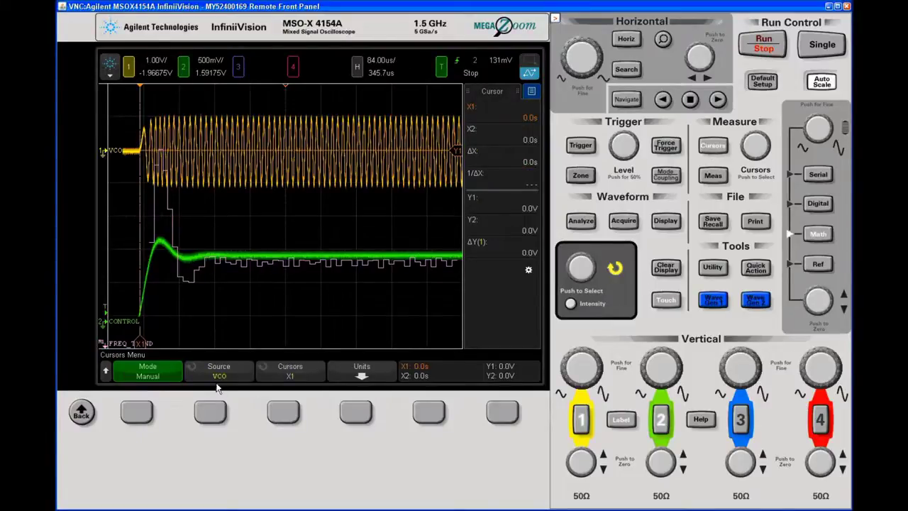
Set Cursor Mode to Track Waveform with X1 following the CONTROL trace
left_click(136, 411)
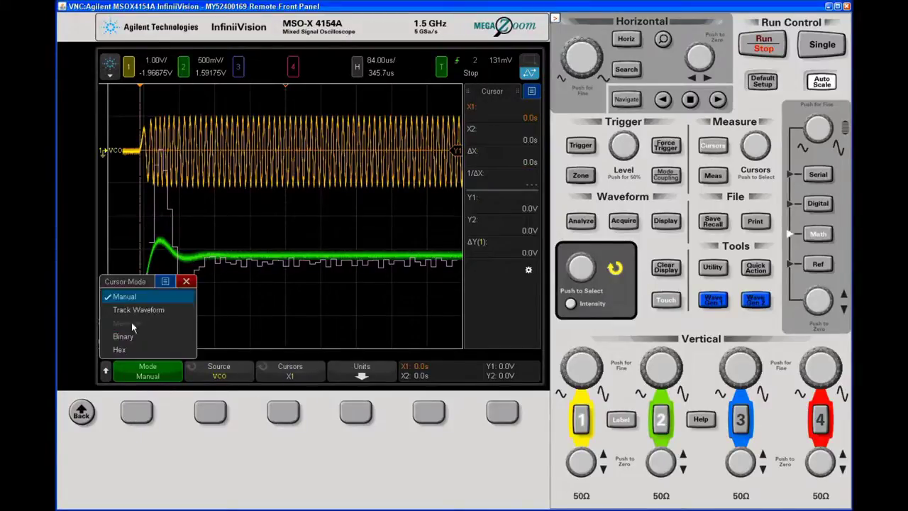
scroll(209, 426, "down", 1)
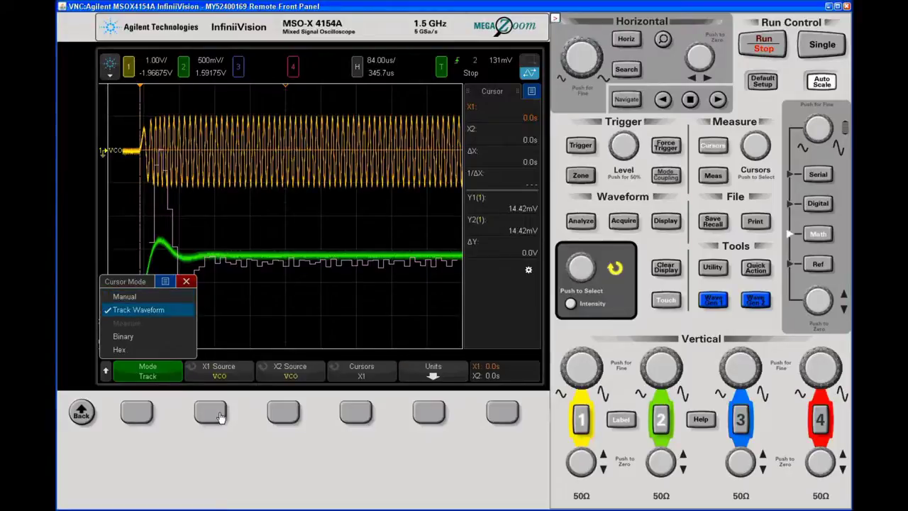
left_click(220, 417)
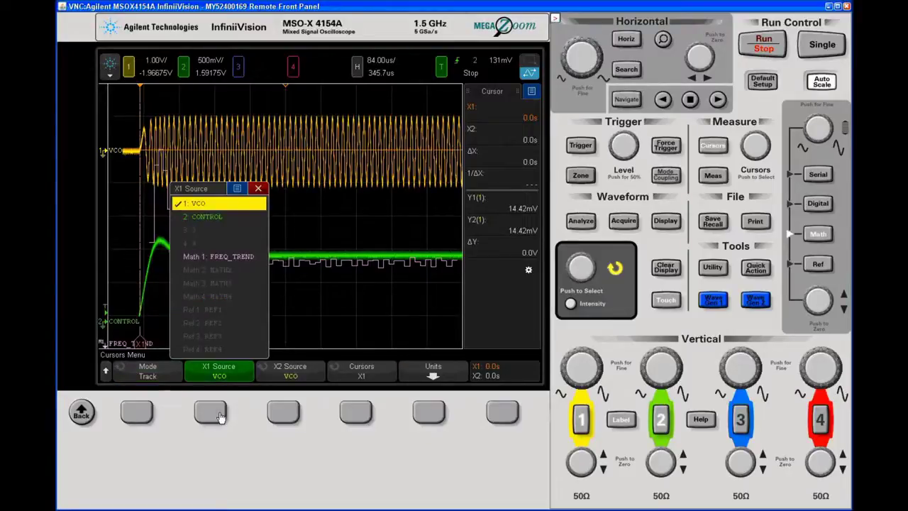
left_click(211, 220)
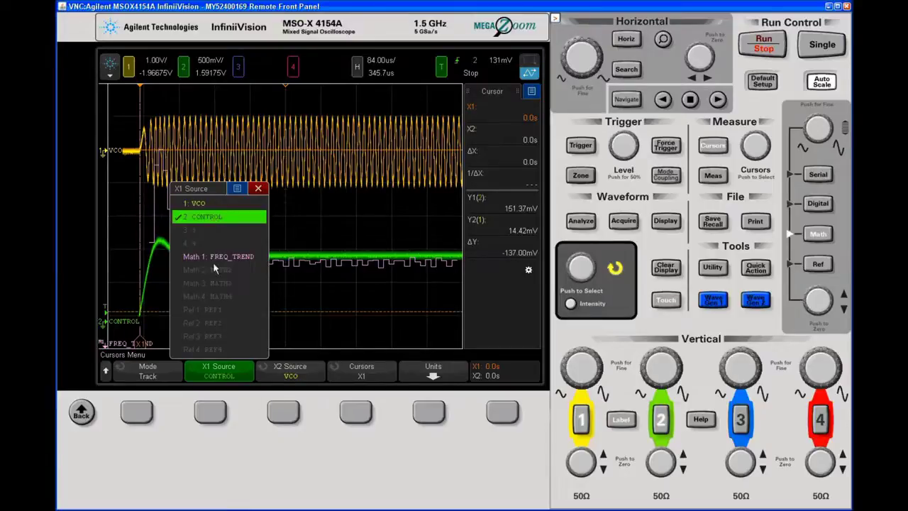
Assign X2 to the VCO trace and select X2 for the Cursors knob, showing ΔY -137.00 mV
left_click(283, 414)
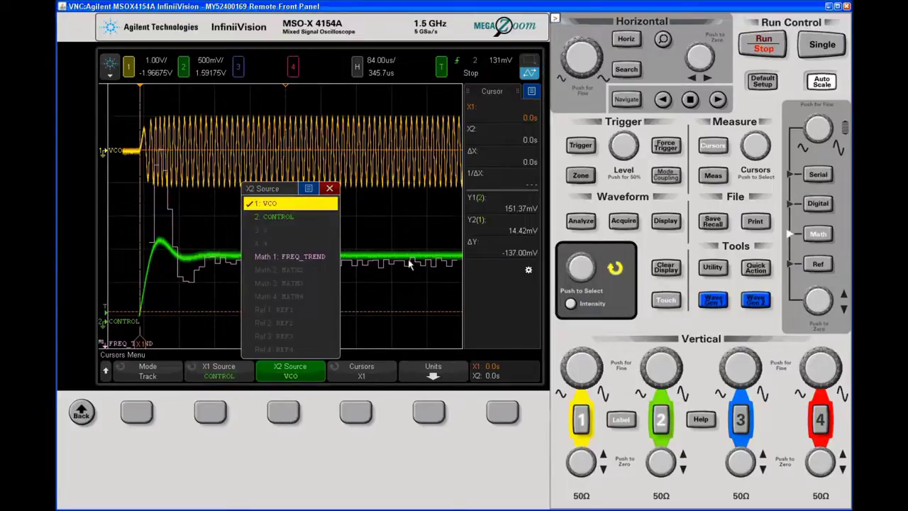
left_click(756, 148)
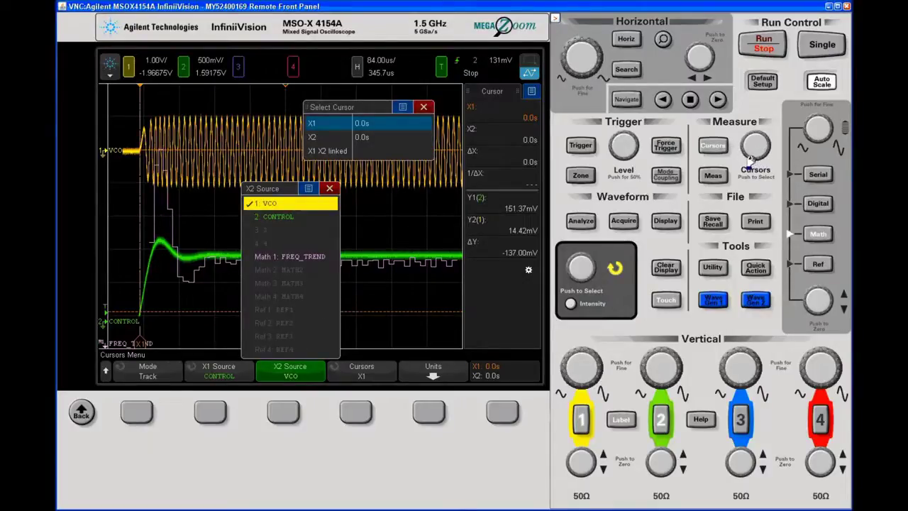
scroll(757, 153, "down", 2)
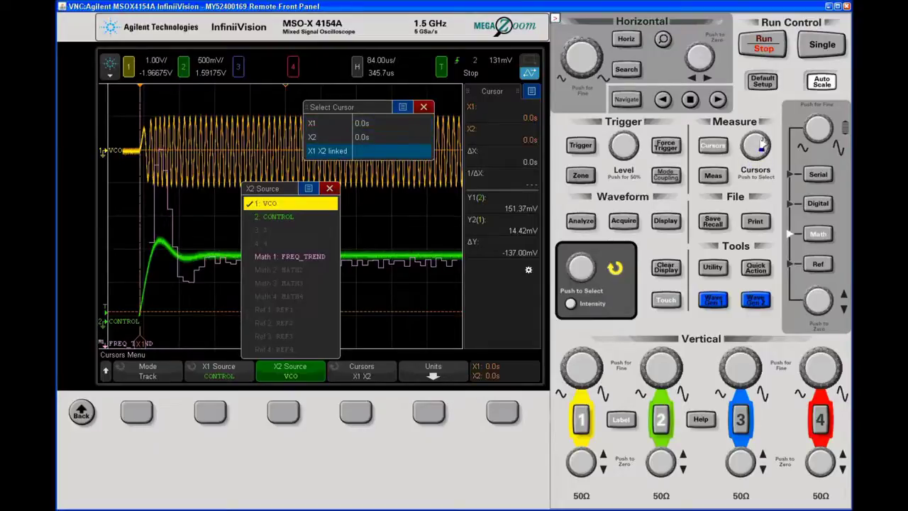
scroll(760, 156, "up", 2)
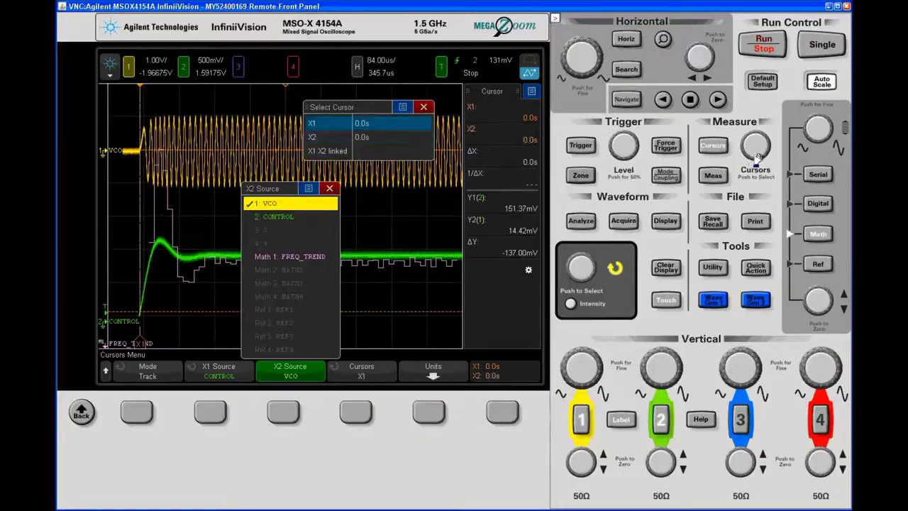
scroll(758, 152, "down", 1)
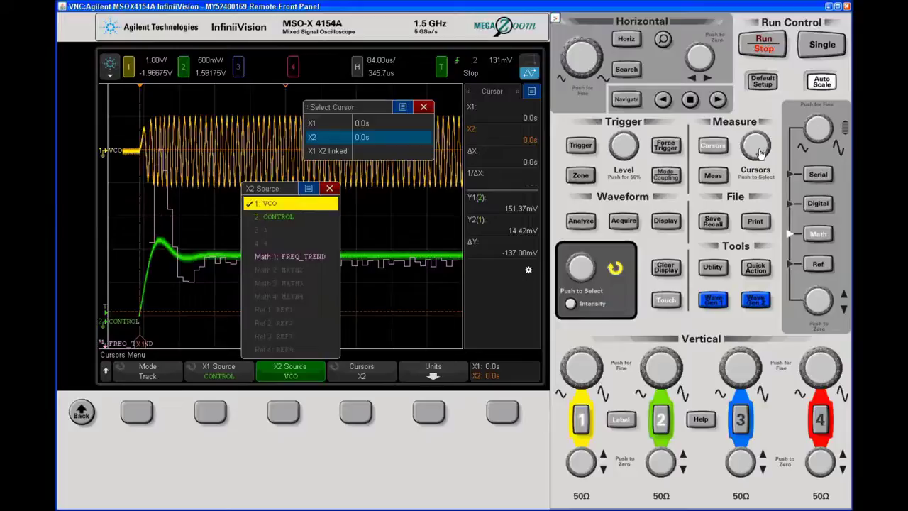
Place X1 at -24.4375 µs and X2 at 390.3125 µs, giving ΔX 414.75 µs
left_click(131, 346)
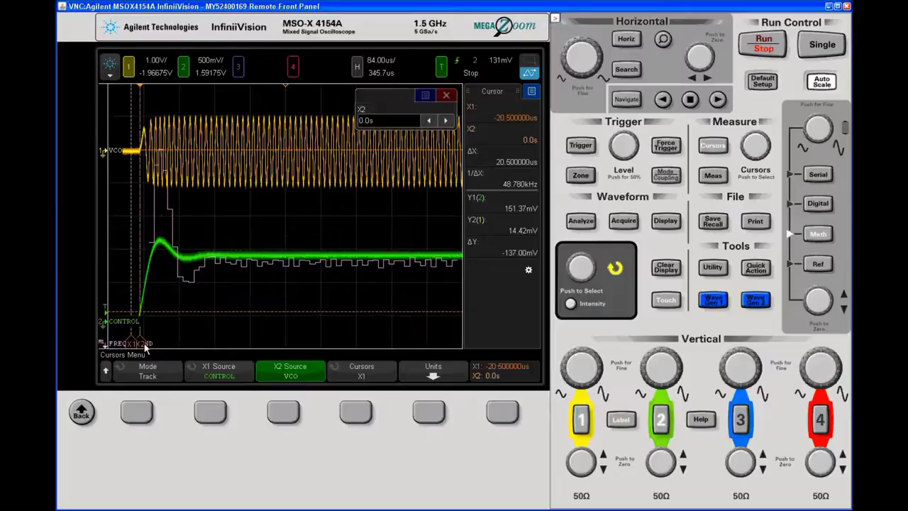
left_click_drag(197, 346, 284, 346)
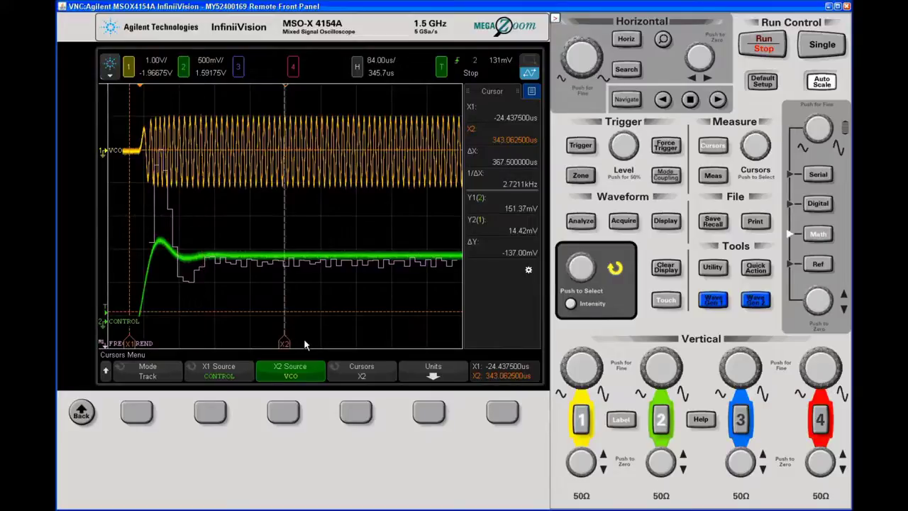
left_click(282, 413)
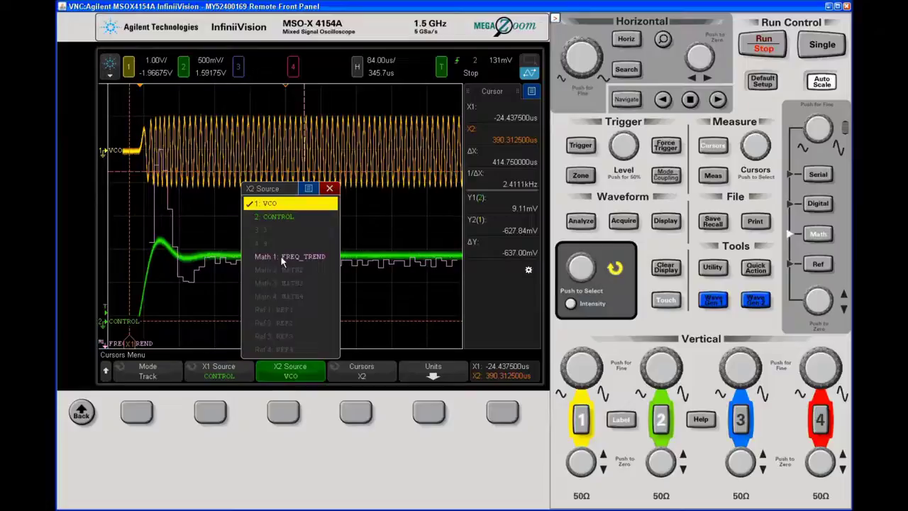
Make X2 track FREQ_TREND, span cursors 1.8125–180.3125 µs, and float the cursor readout
left_click(282, 259)
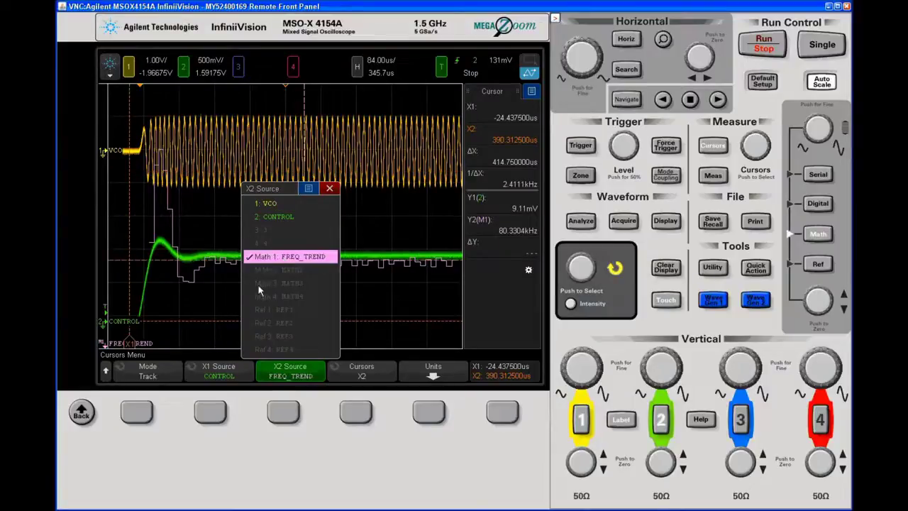
left_click(238, 300)
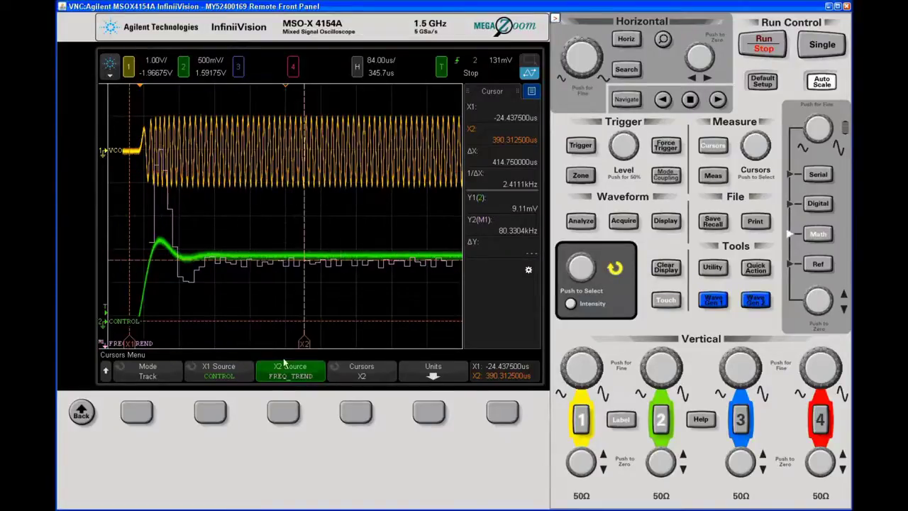
left_click_drag(299, 345, 197, 345)
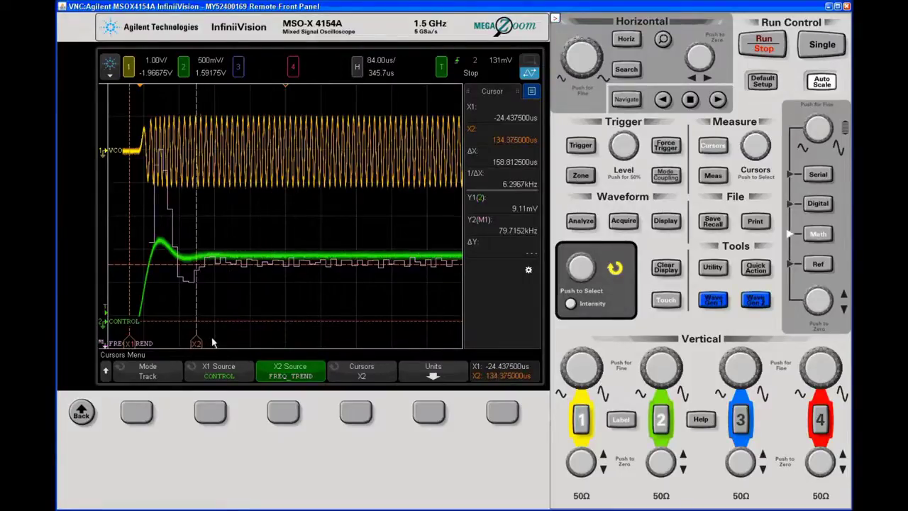
left_click_drag(213, 342, 217, 343)
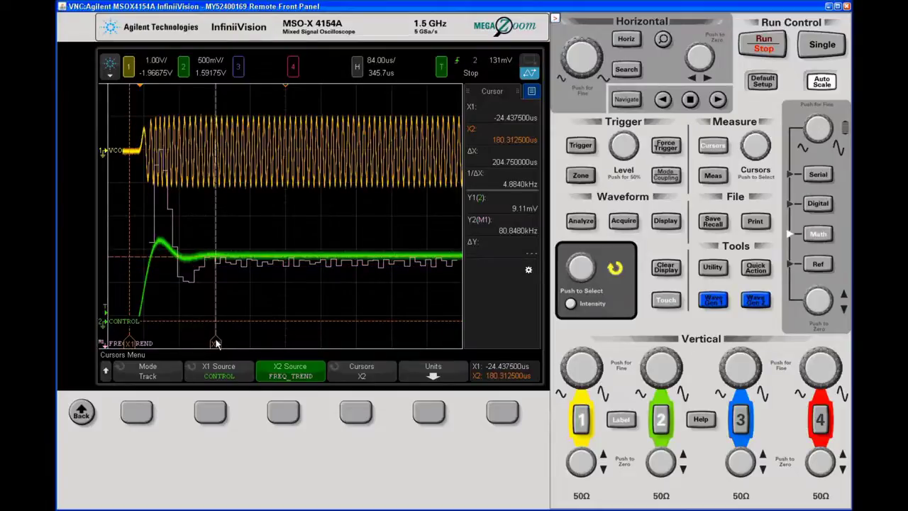
left_click_drag(138, 345, 142, 347)
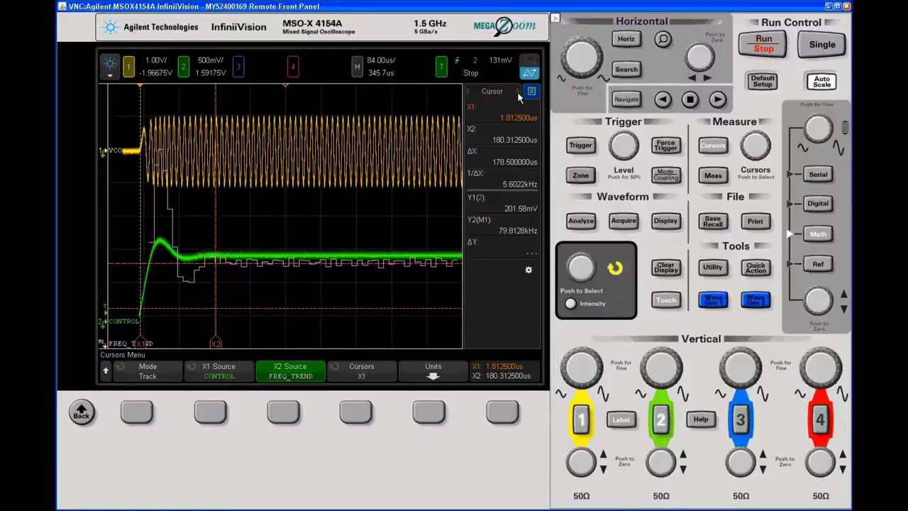
left_click_drag(519, 97, 268, 114)
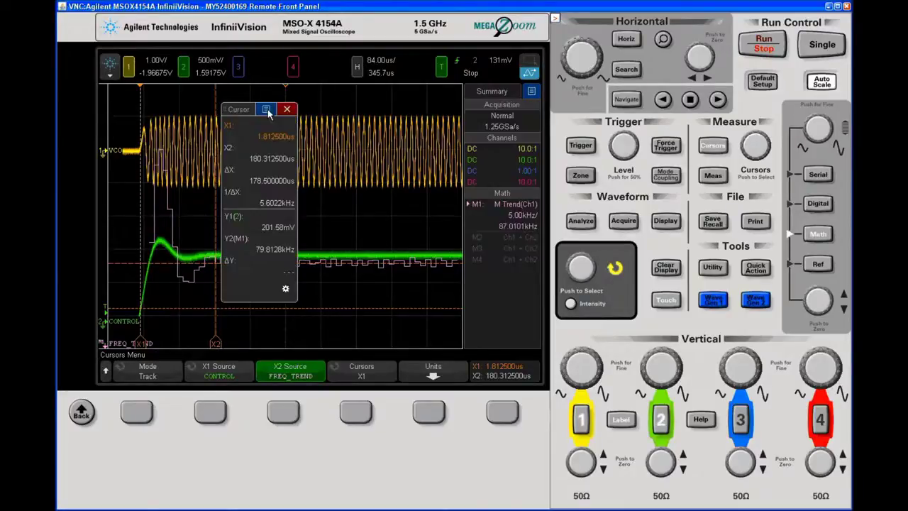
left_click(286, 291)
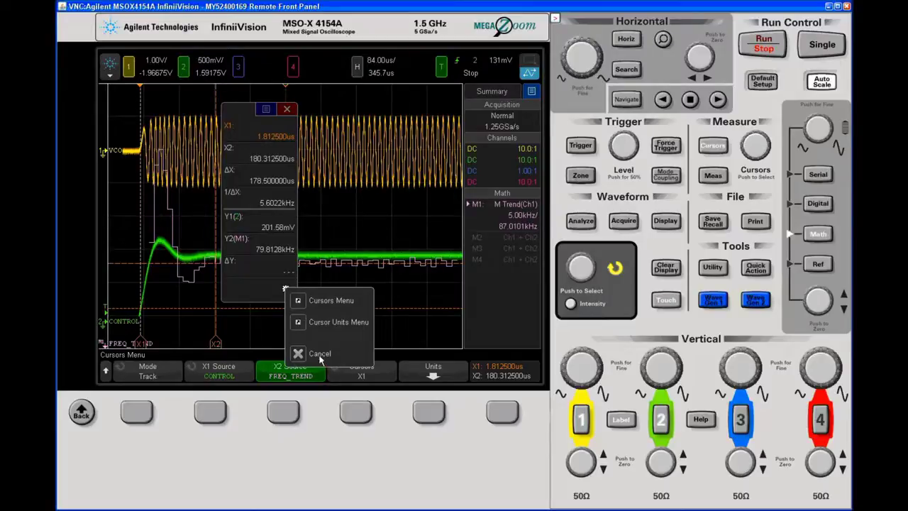
Float the measurement readout (Freq 79.4 kHz, Pk-Pk 2.24 V) and re-dock the cursor readout
left_click(319, 354)
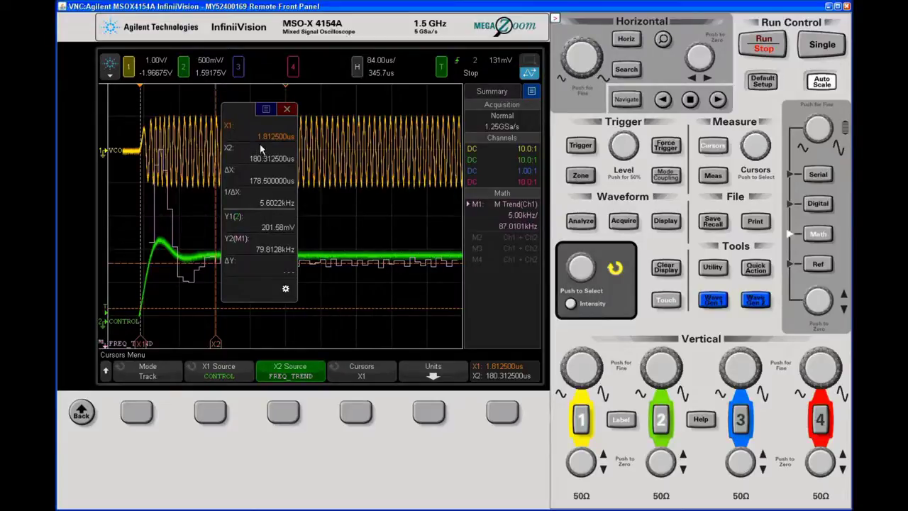
left_click(713, 176)
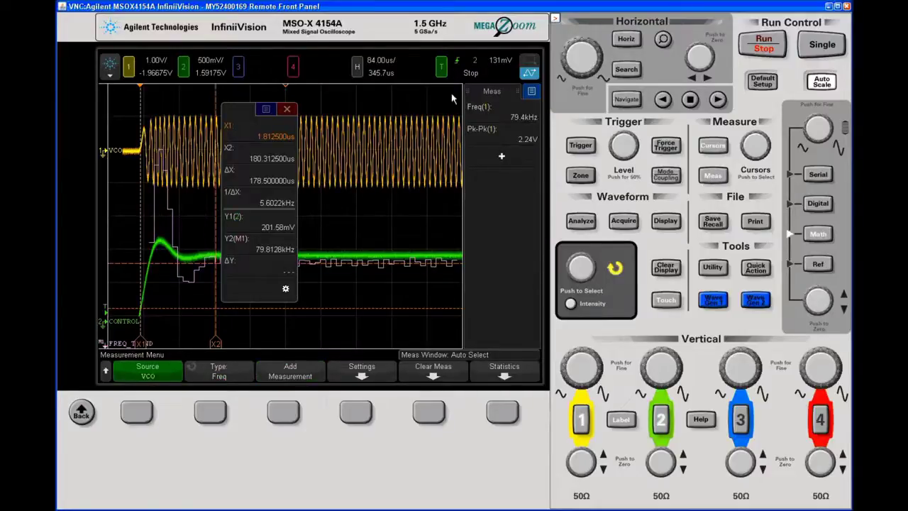
left_click_drag(491, 91, 356, 122)
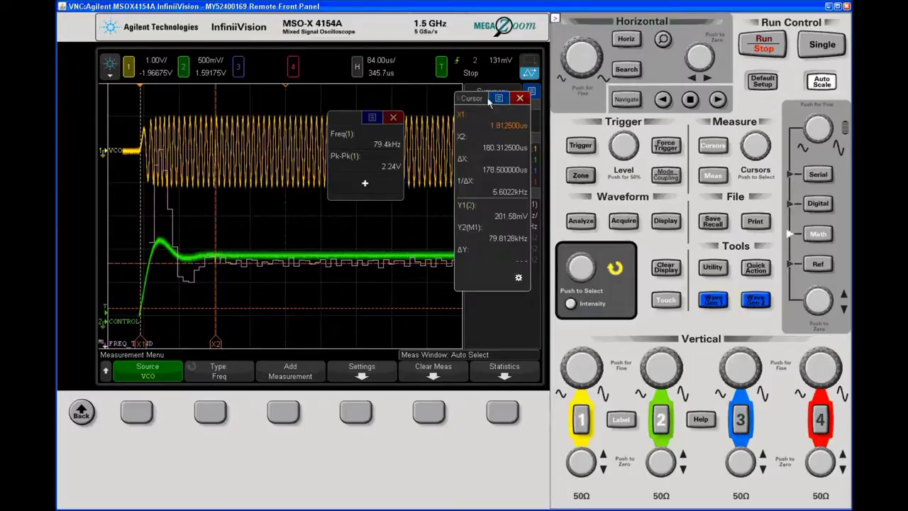
left_click_drag(483, 96, 481, 94)
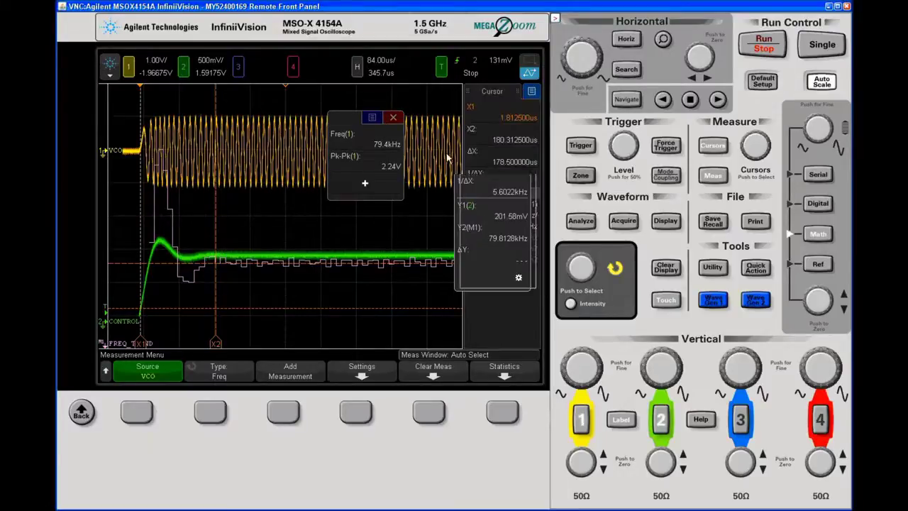
left_click(430, 412)
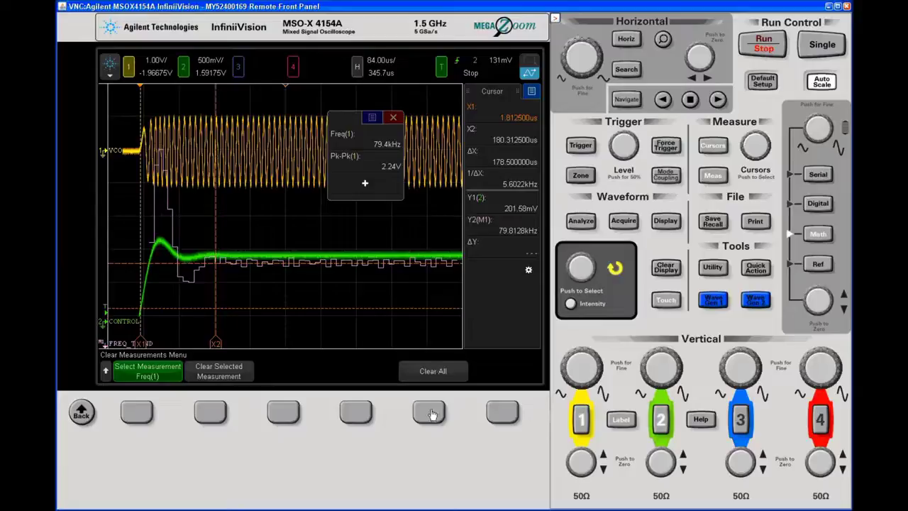
Clear all measurements and set the measurement source to Math 1: FREQ_TREND
left_click(429, 412)
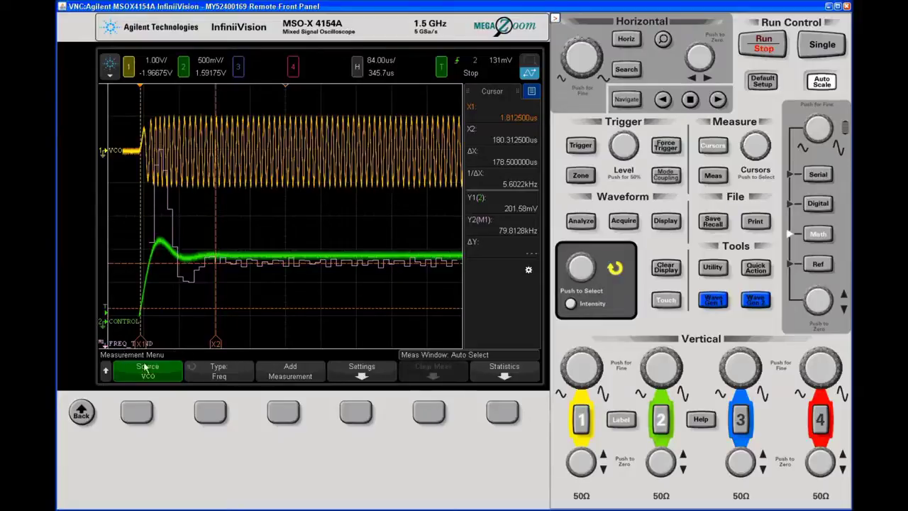
left_click(137, 415)
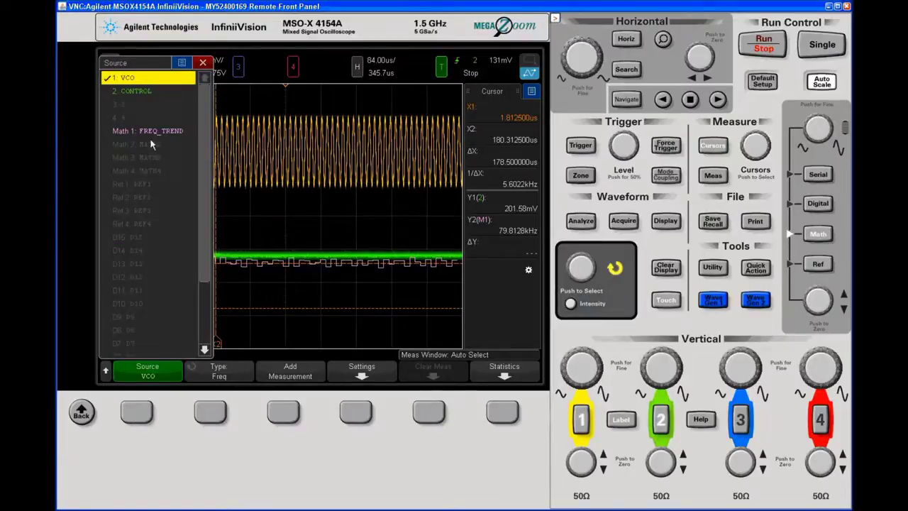
left_click(206, 419)
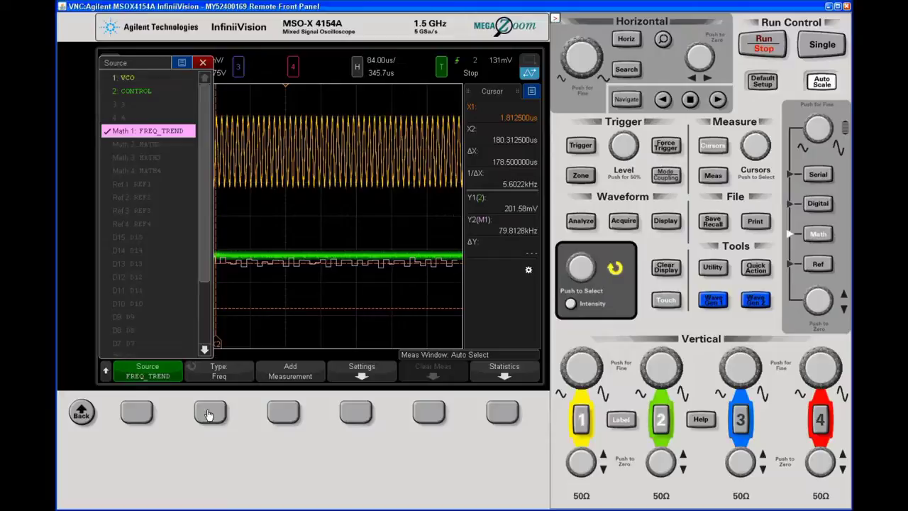
left_click(209, 415)
Add a Peak-Peak measurement of FREQ_TREND, reading 20.078 kHz
left_click(210, 415)
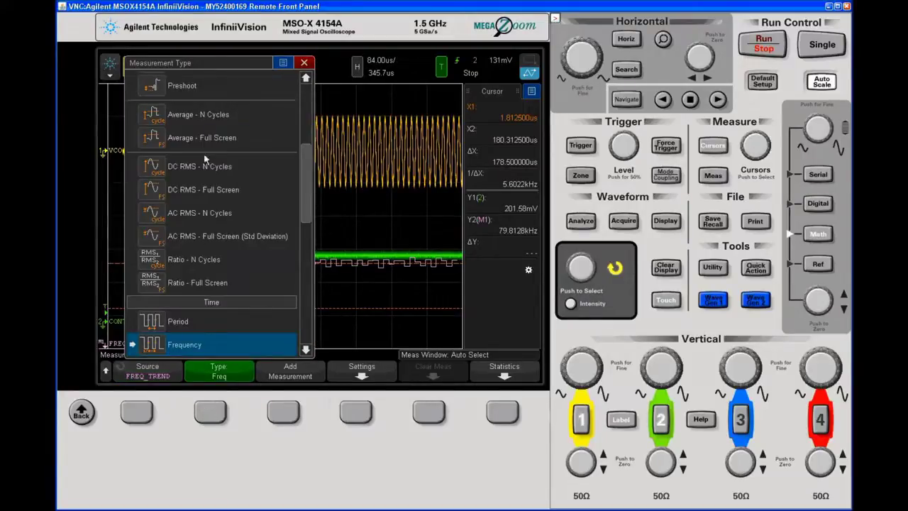
scroll(213, 103, "up", 5)
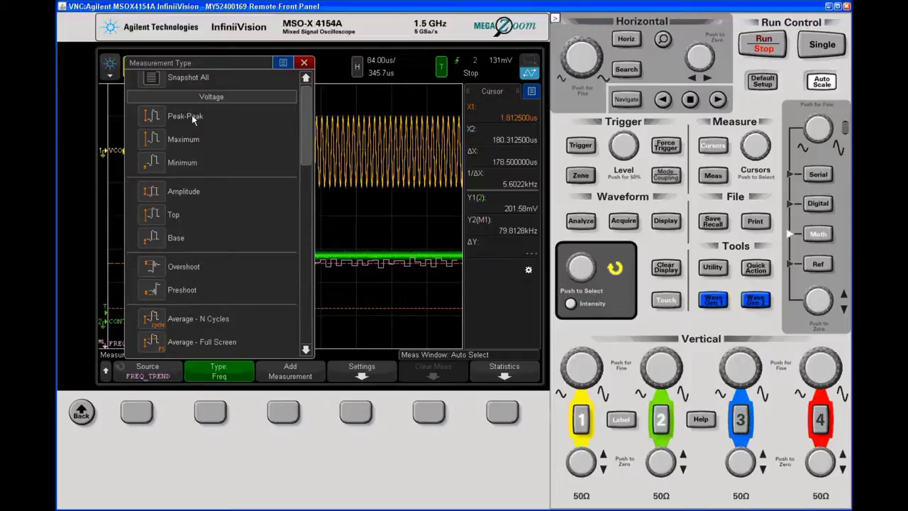
left_click(192, 117)
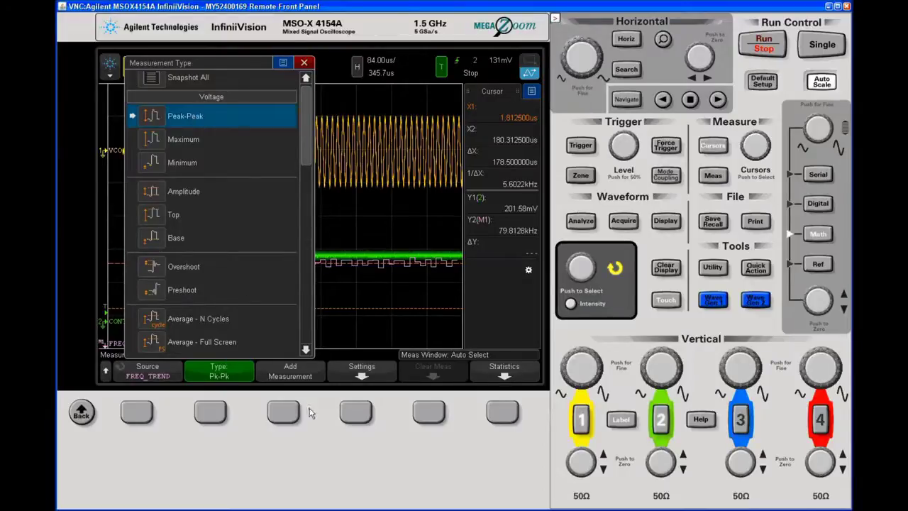
left_click(284, 413)
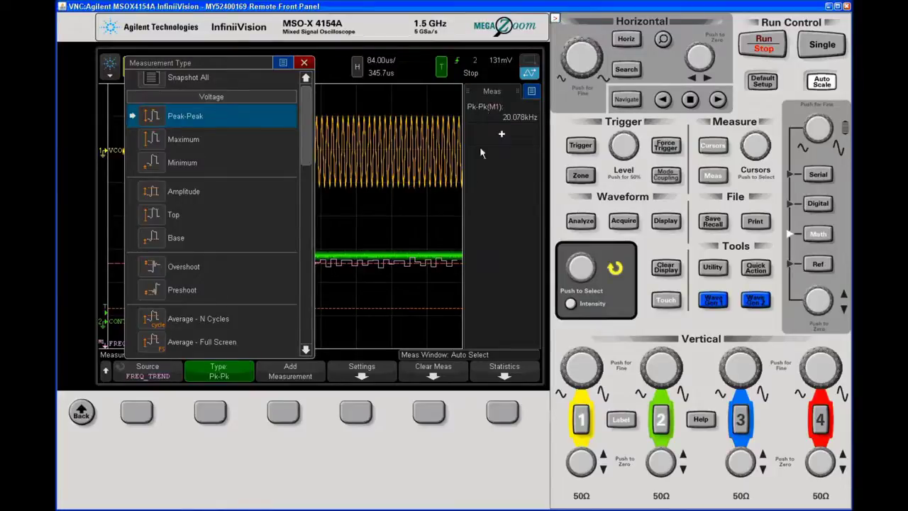
left_click(305, 63)
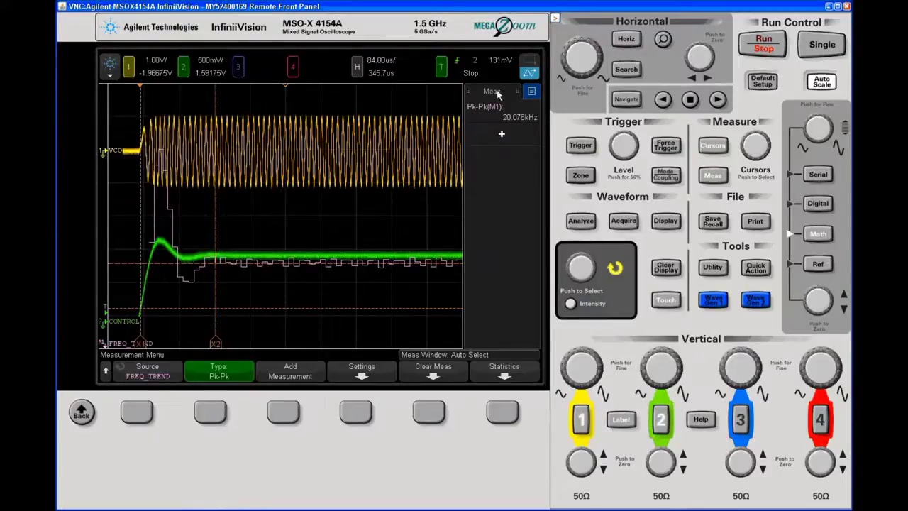
Drag the Pk-Pk(M1) measurement panel out over the waveform as a floating window
left_click_drag(398, 105, 400, 105)
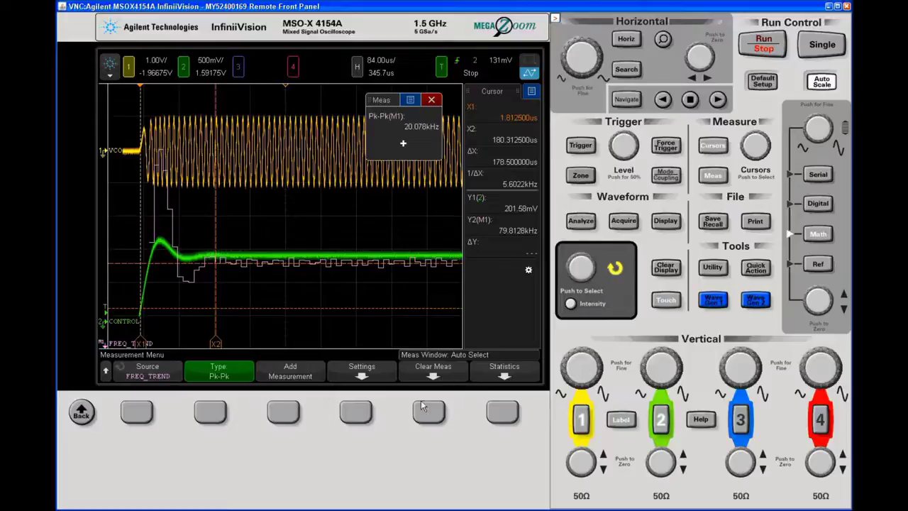
Set the measurement window to Gated by Cursors in the measurement settings
left_click(357, 412)
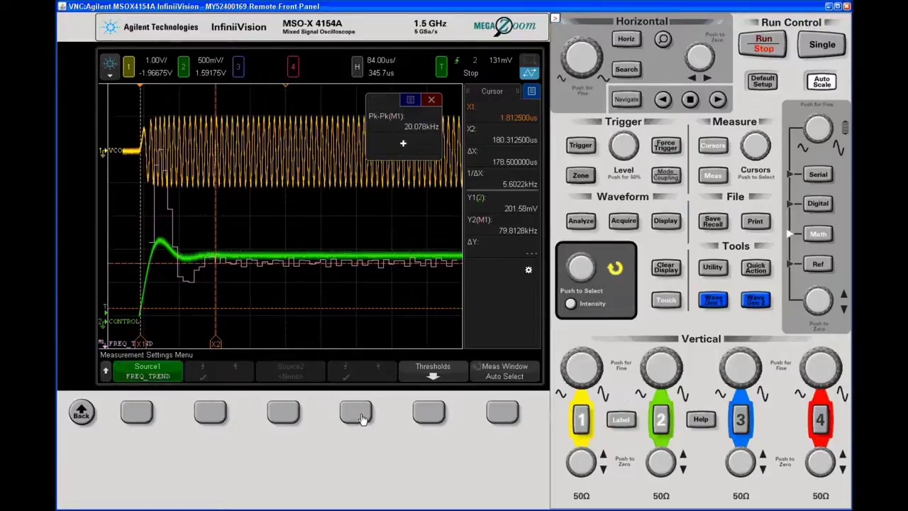
left_click(502, 412)
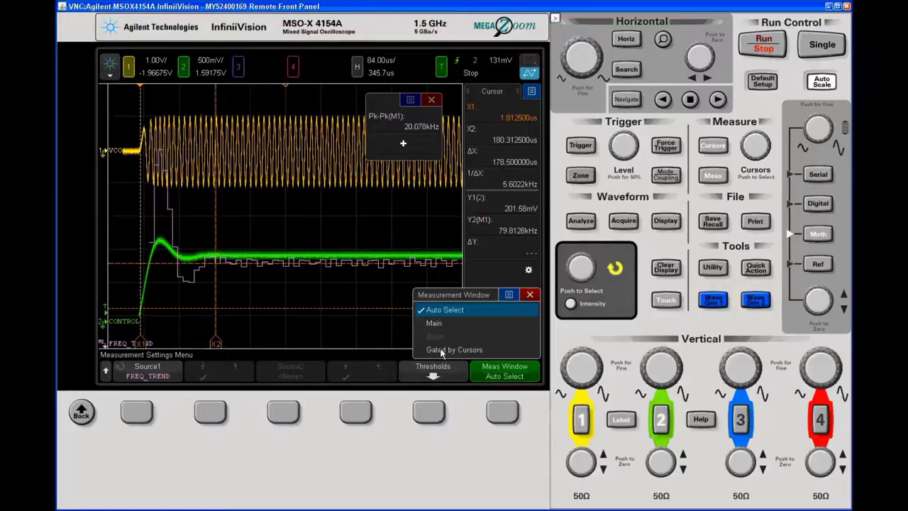
left_click(441, 350)
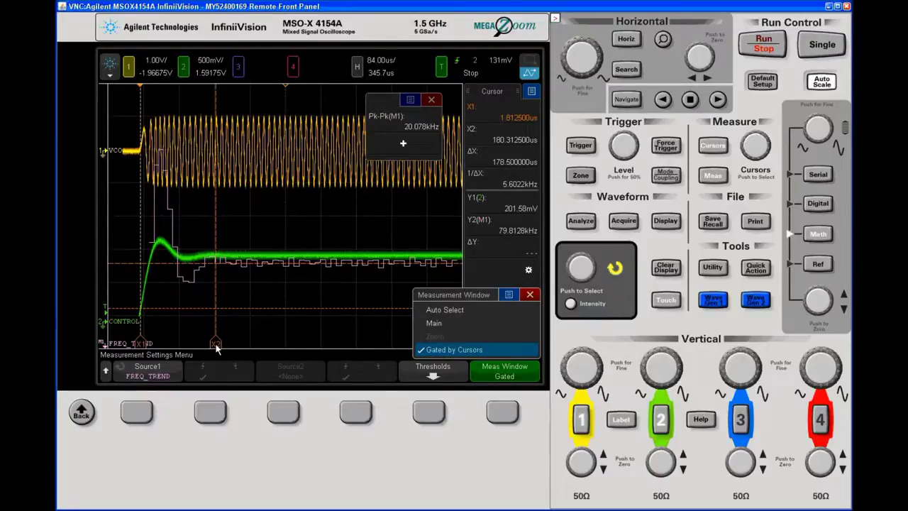
Move cursors to 207.875 µs and 656.75 µs, past the startup transient, for gated Pk-Pk 1.5332 kHz
left_click_drag(217, 346, 375, 345)
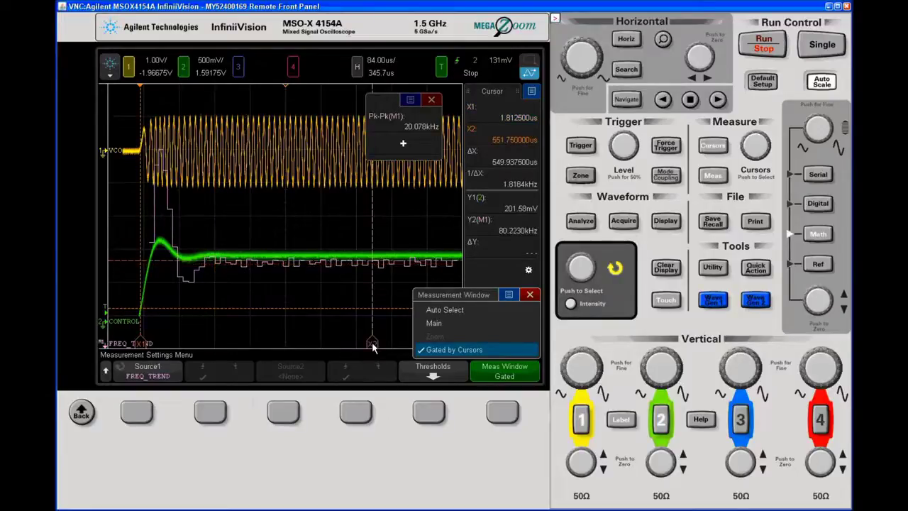
mouse_move(142, 346)
left_mouse_down()
mouse_move(277, 346)
mouse_move(227, 345)
left_mouse_up()
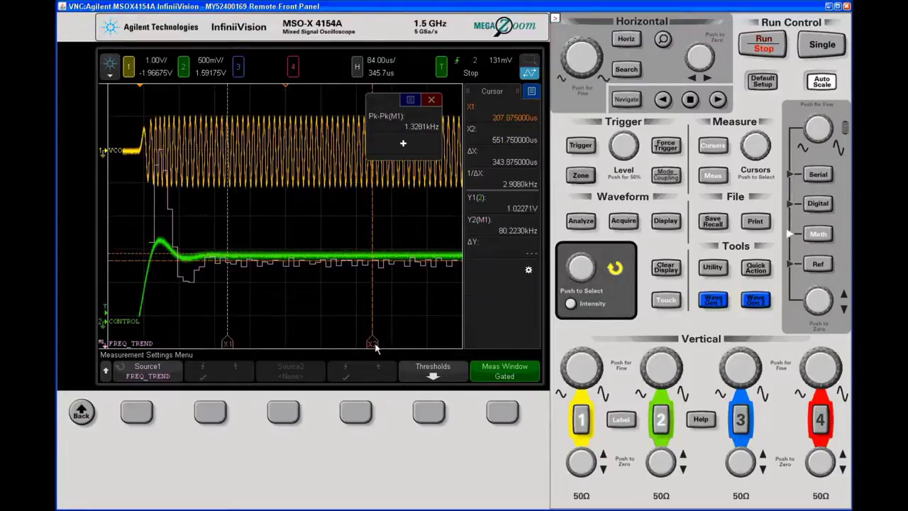
left_click(417, 348)
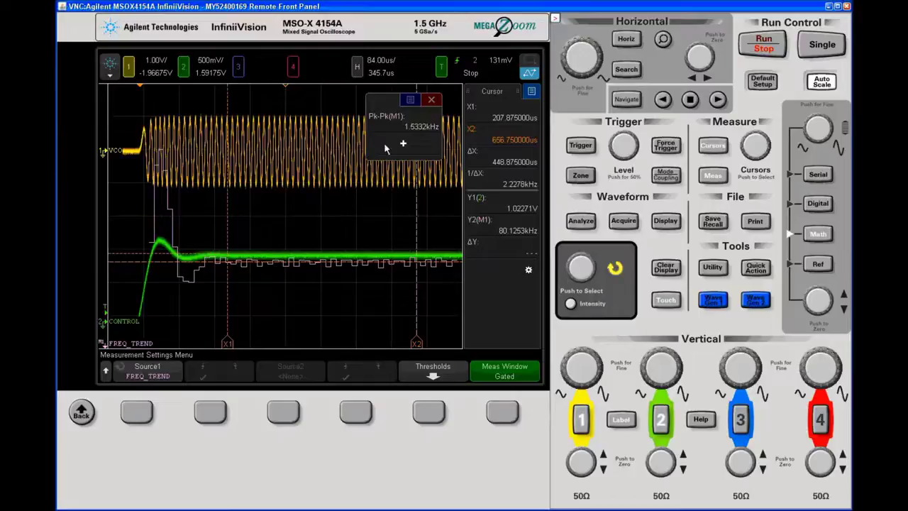
left_click(817, 237)
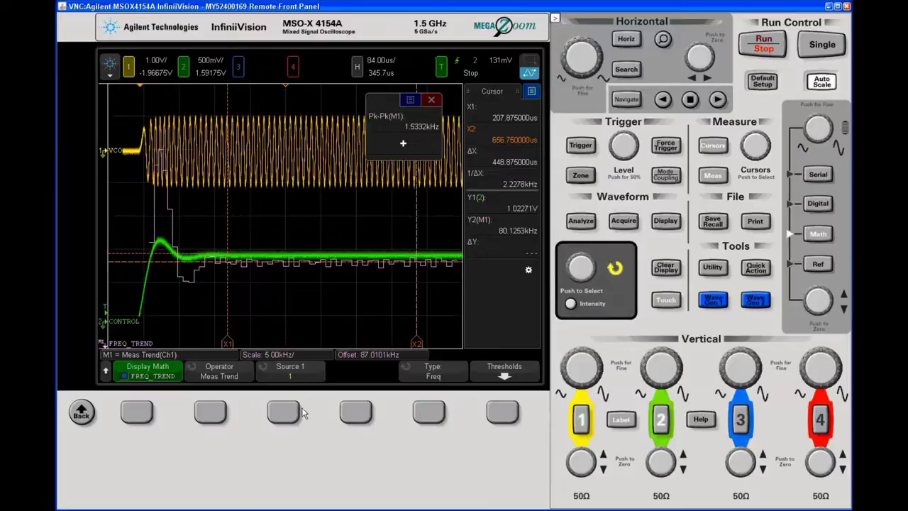
Change the Math 1 trend type from frequency to RMS - AC, making gated Pk-Pk read 17.070 mV
left_click(430, 413)
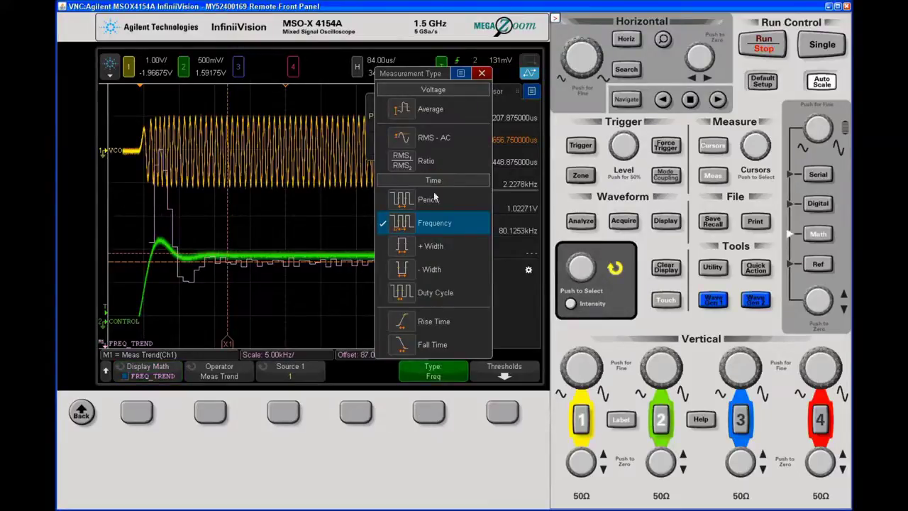
left_click(426, 139)
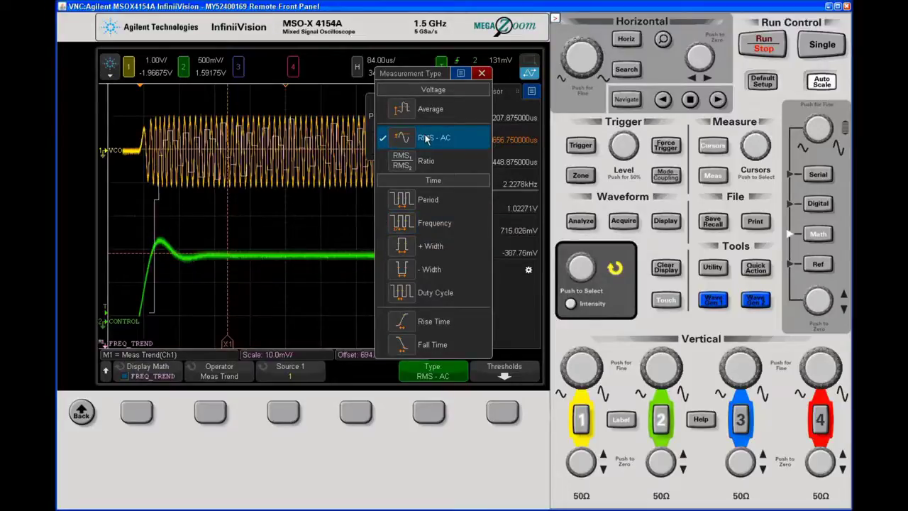
left_click(323, 233)
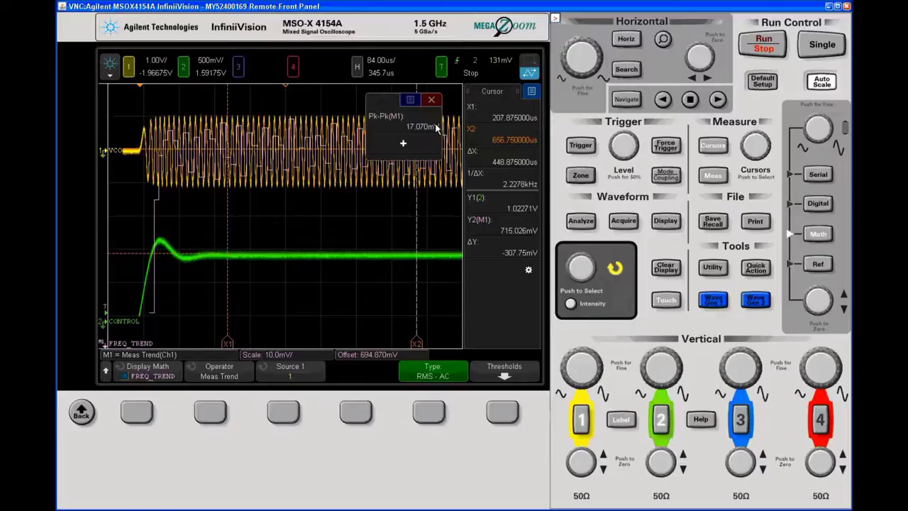
left_click(817, 234)
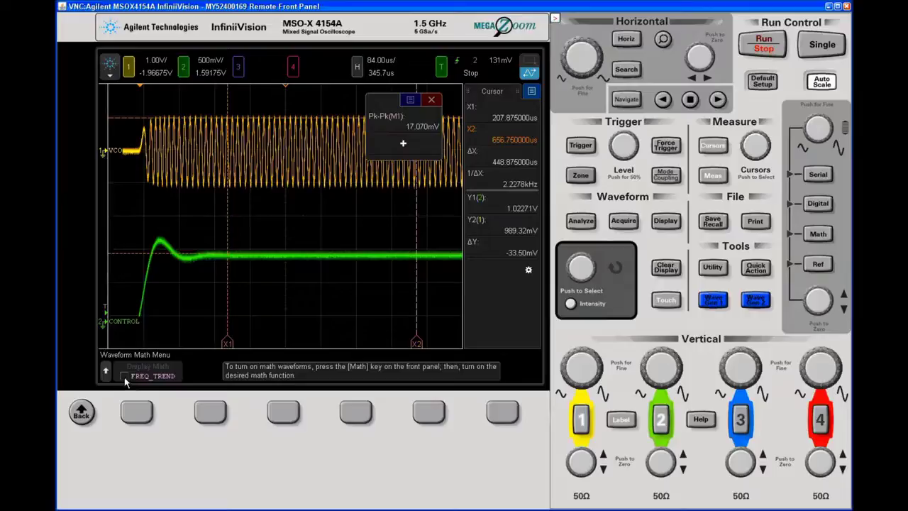
left_click(132, 415)
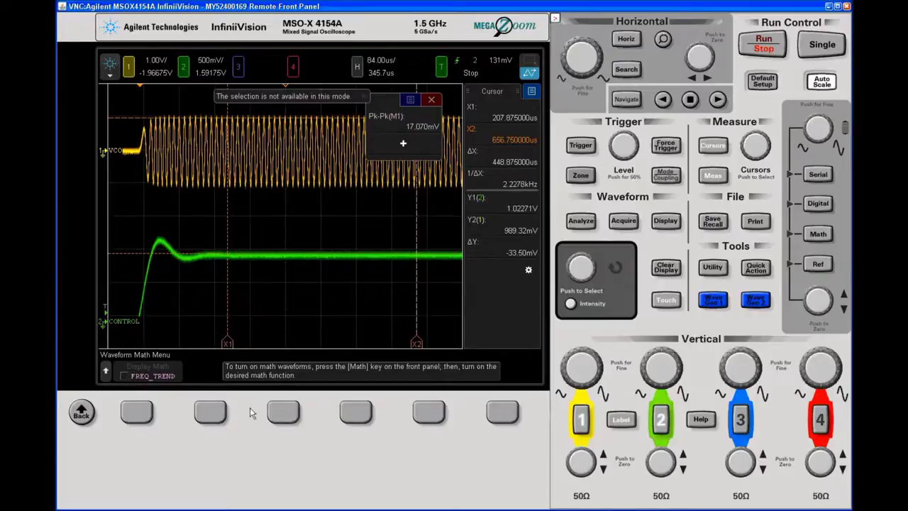
left_click(211, 414)
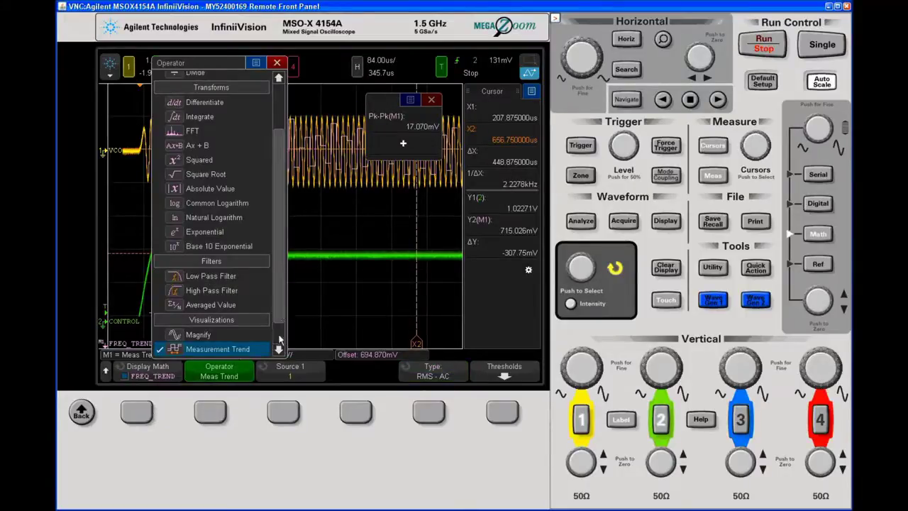
left_click(279, 340)
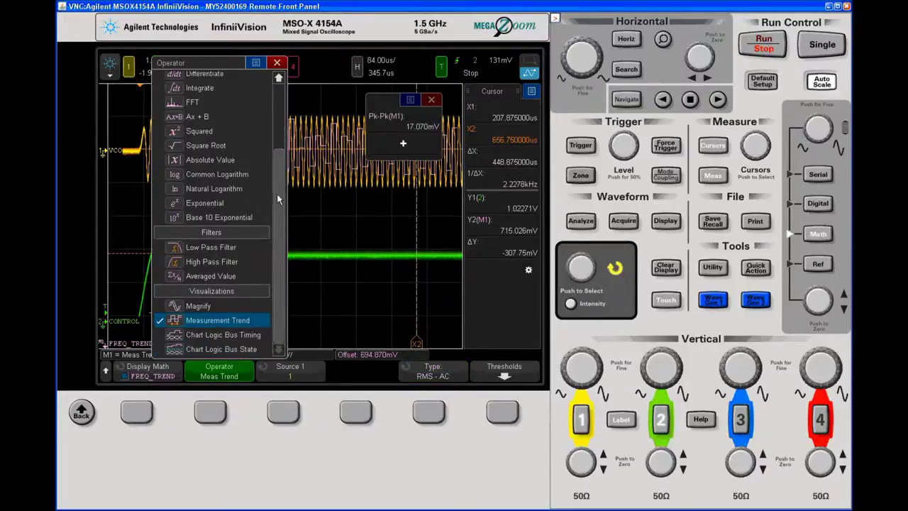
left_click(276, 117)
left_click_drag(278, 132, 273, 112)
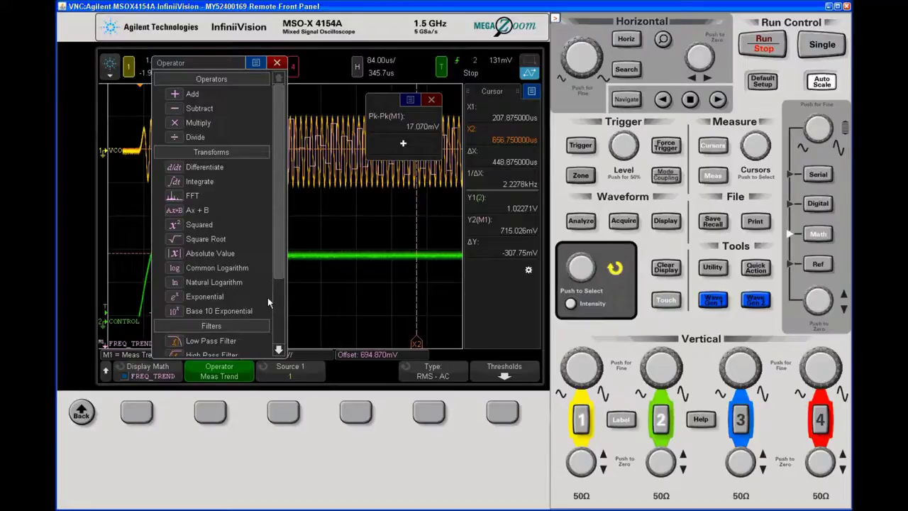
left_click(324, 294)
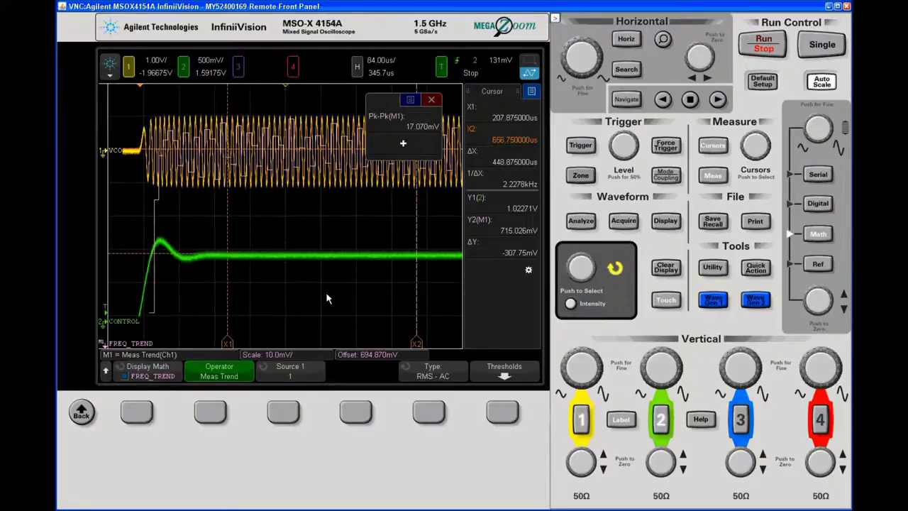